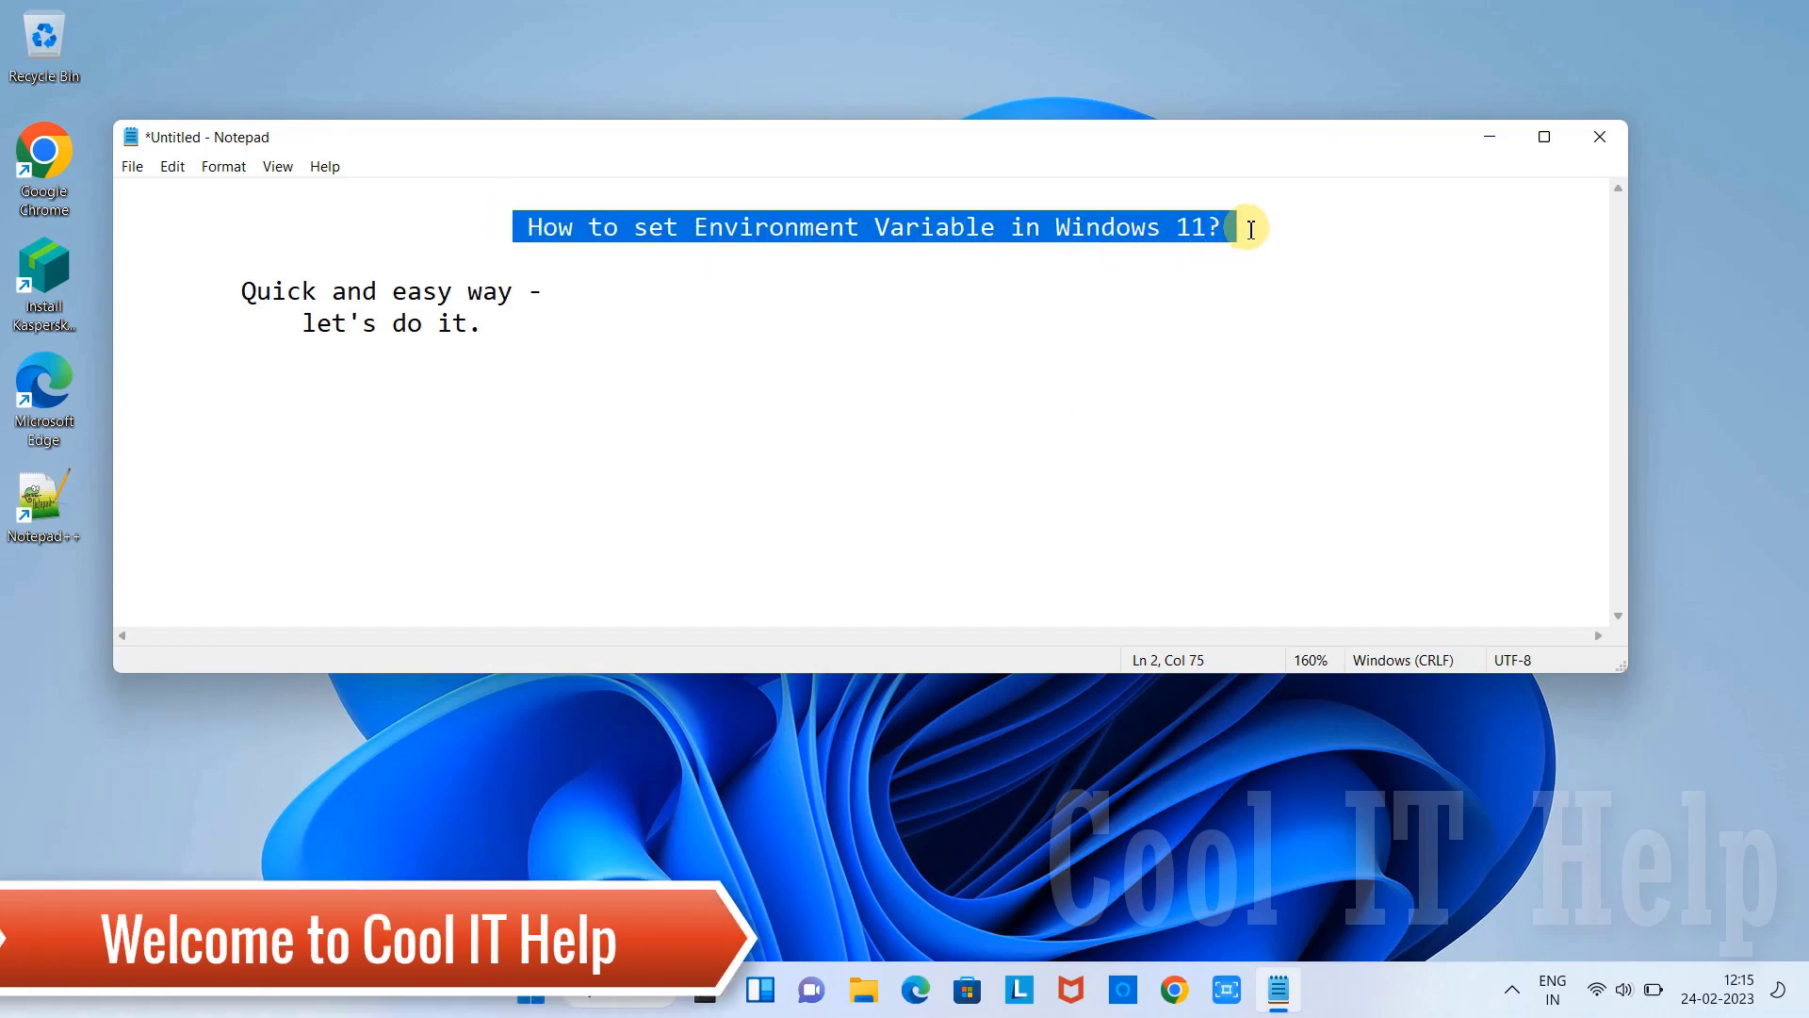
Highlight the Notepad lines 'Quick and easy way -' and 'let's do it.', then minimize Notepad
drag(235, 292, 557, 305)
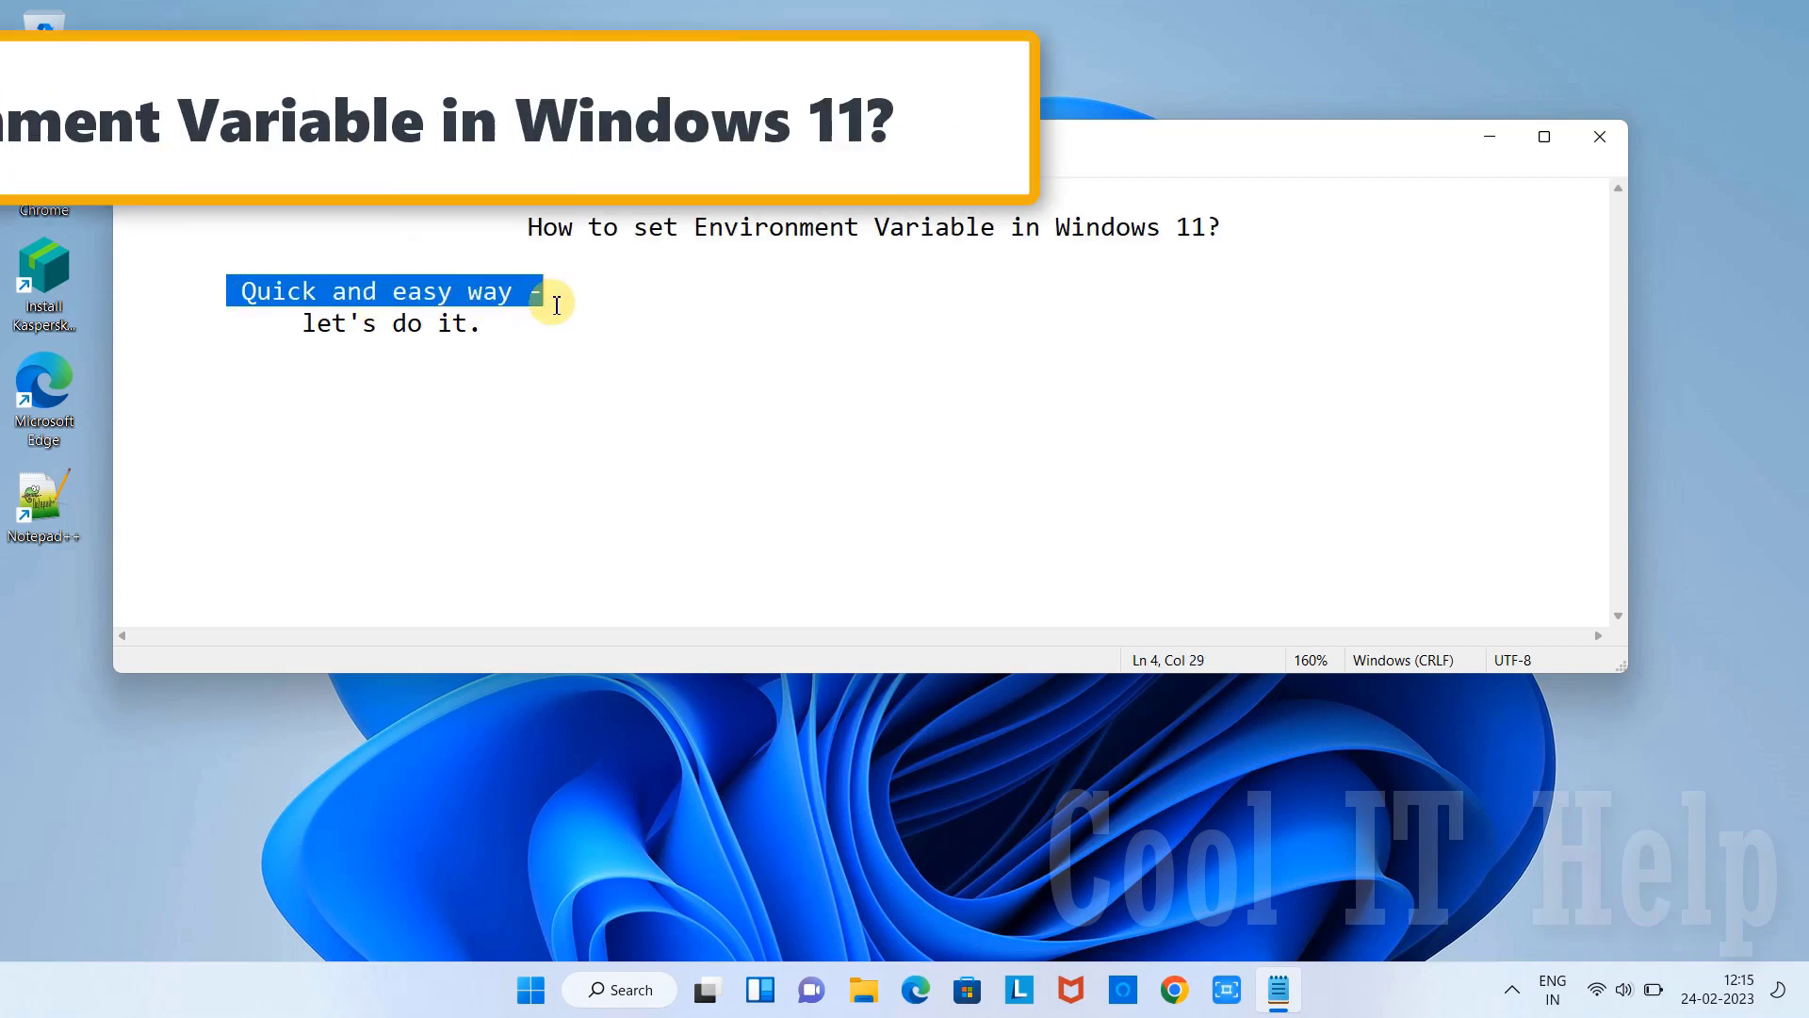
drag(306, 324, 495, 327)
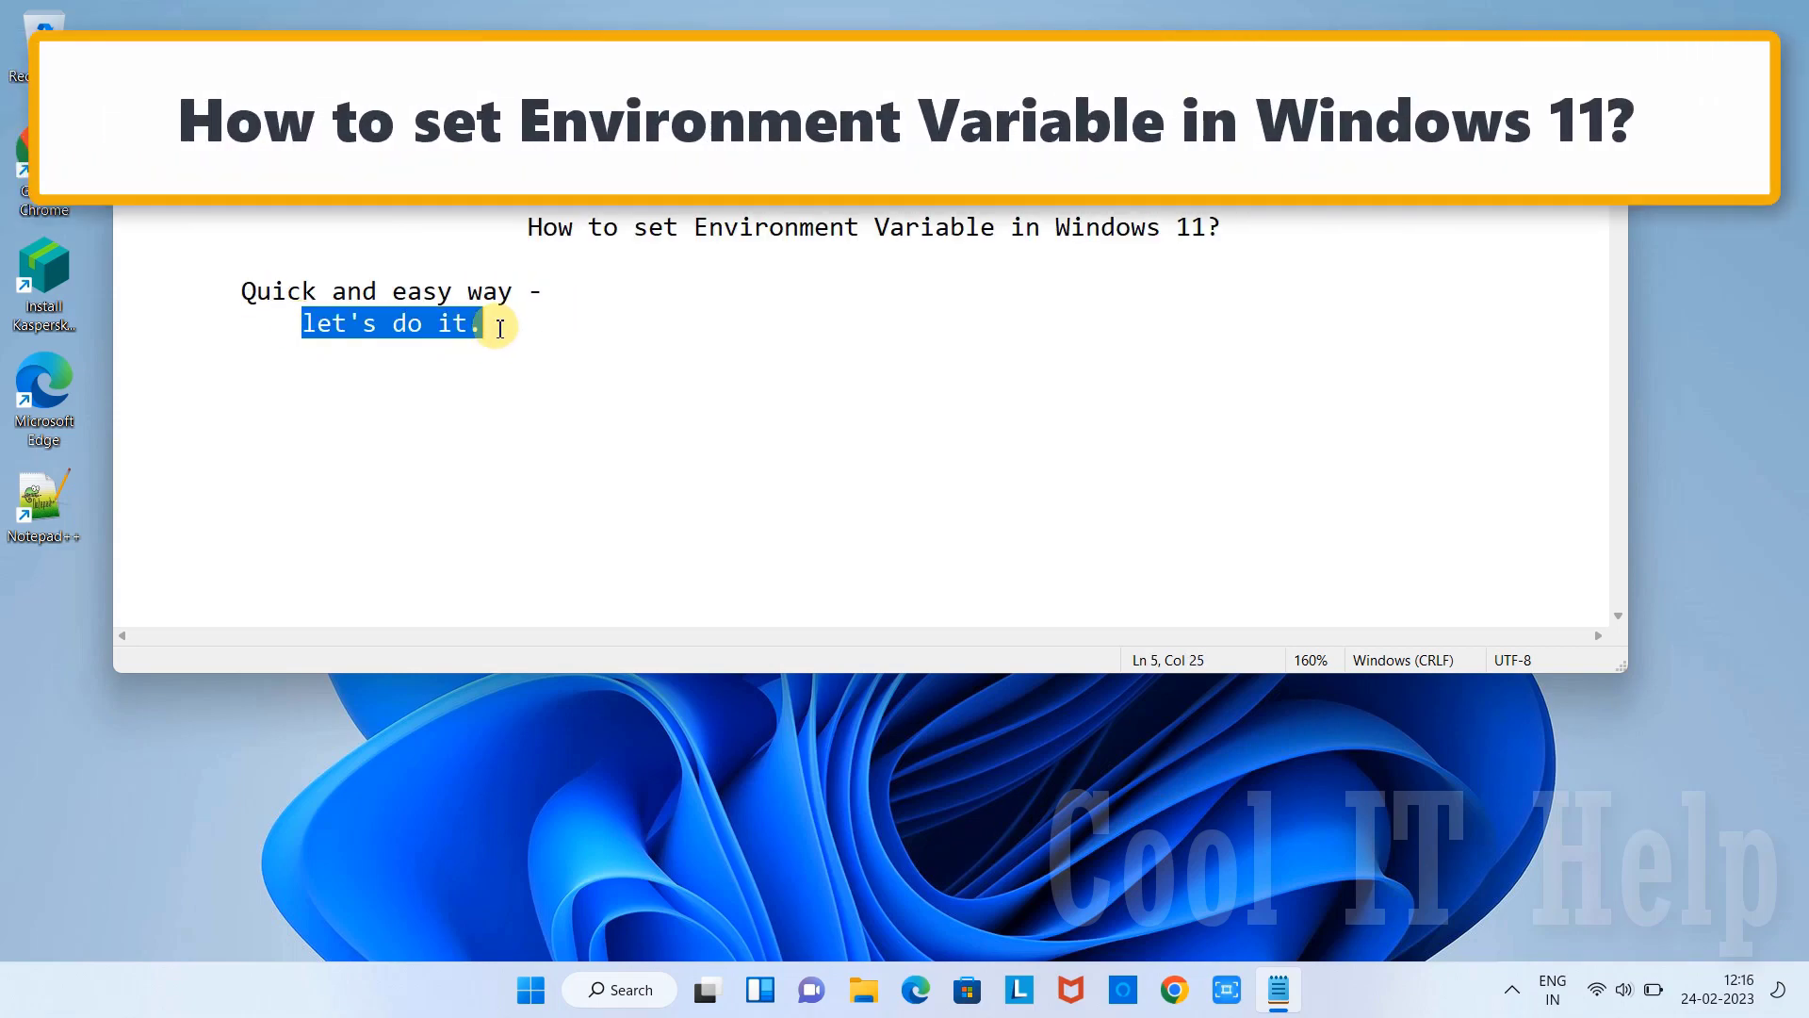
click(594, 375)
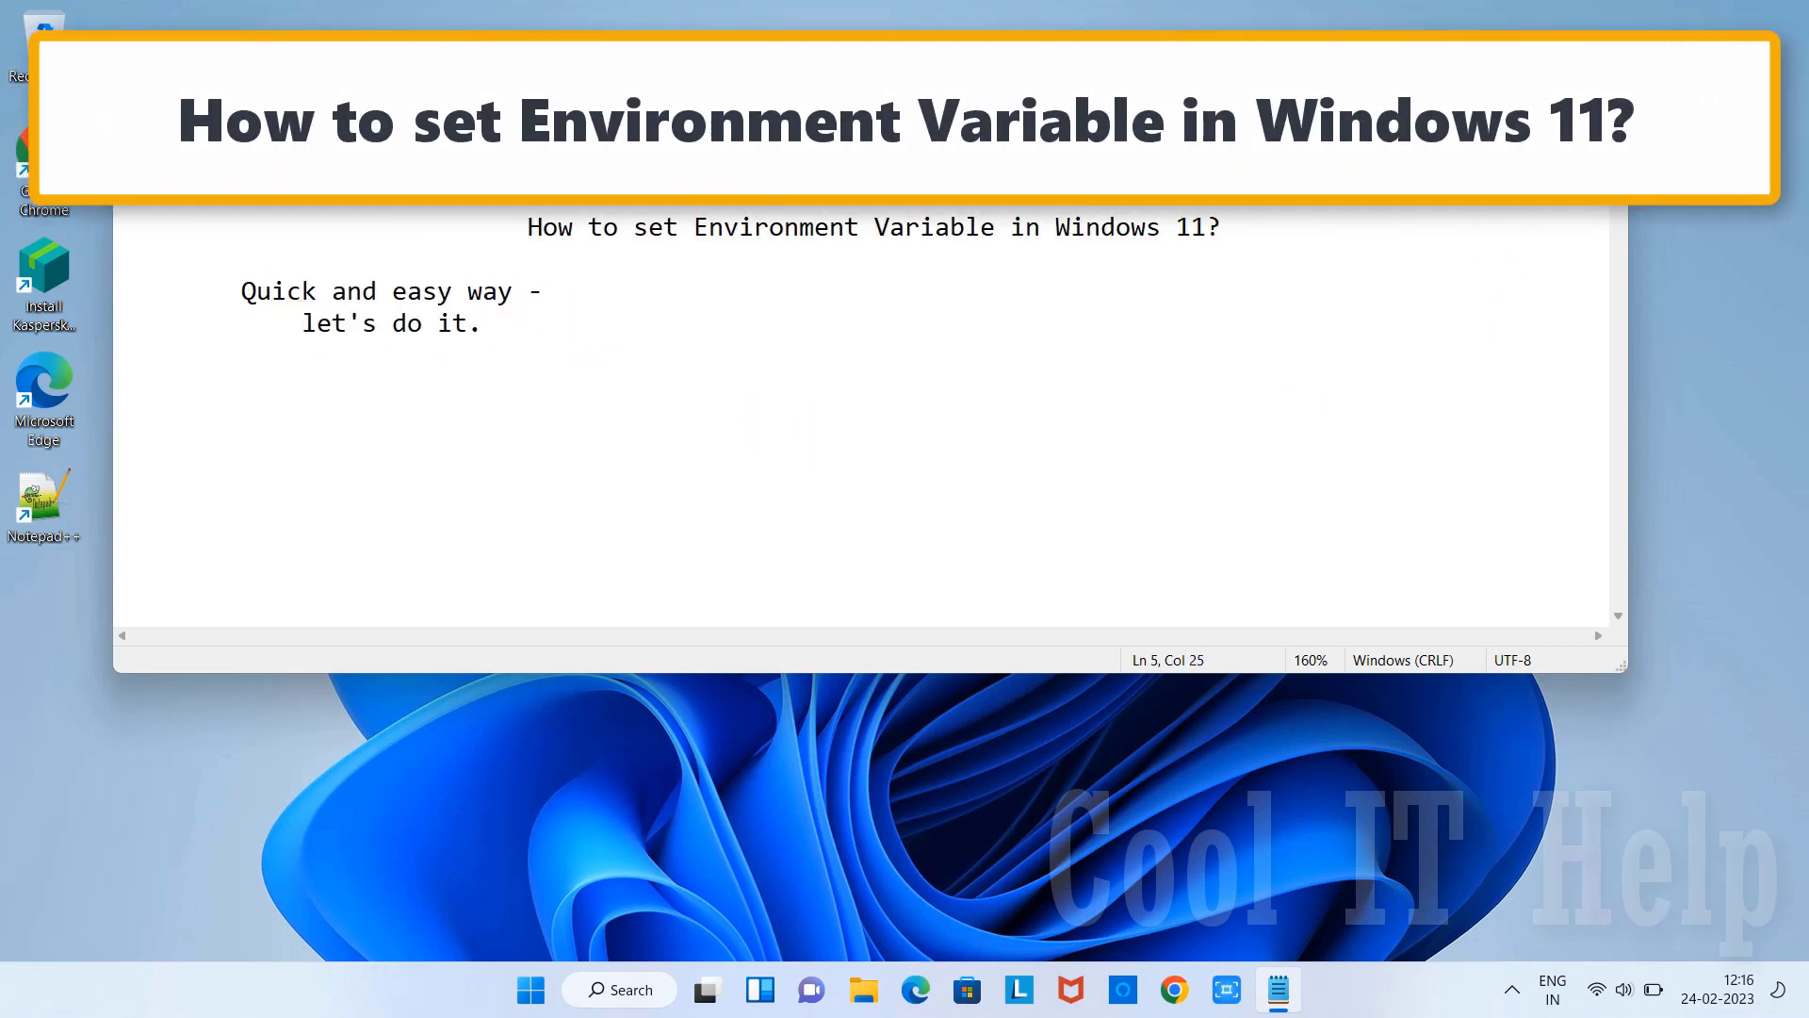
click(1470, 134)
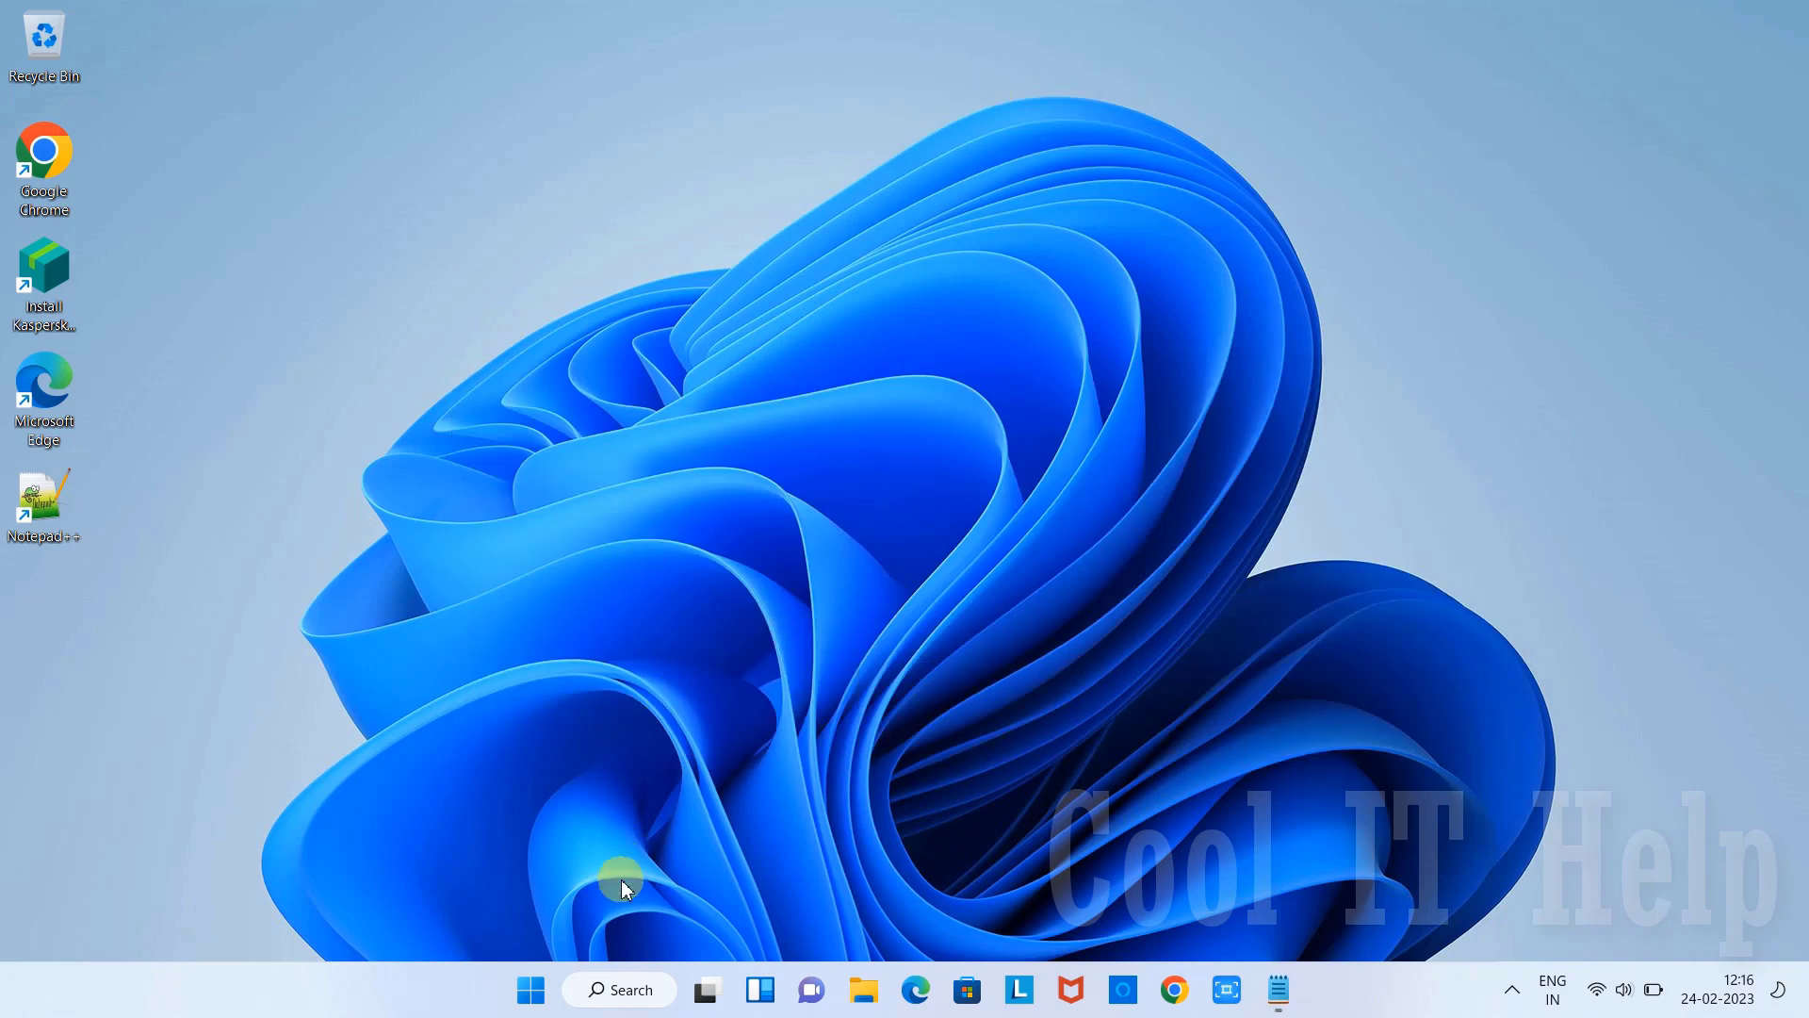
Search Windows for 'environment variable' and launch 'Edit the system environment variables'
click(625, 993)
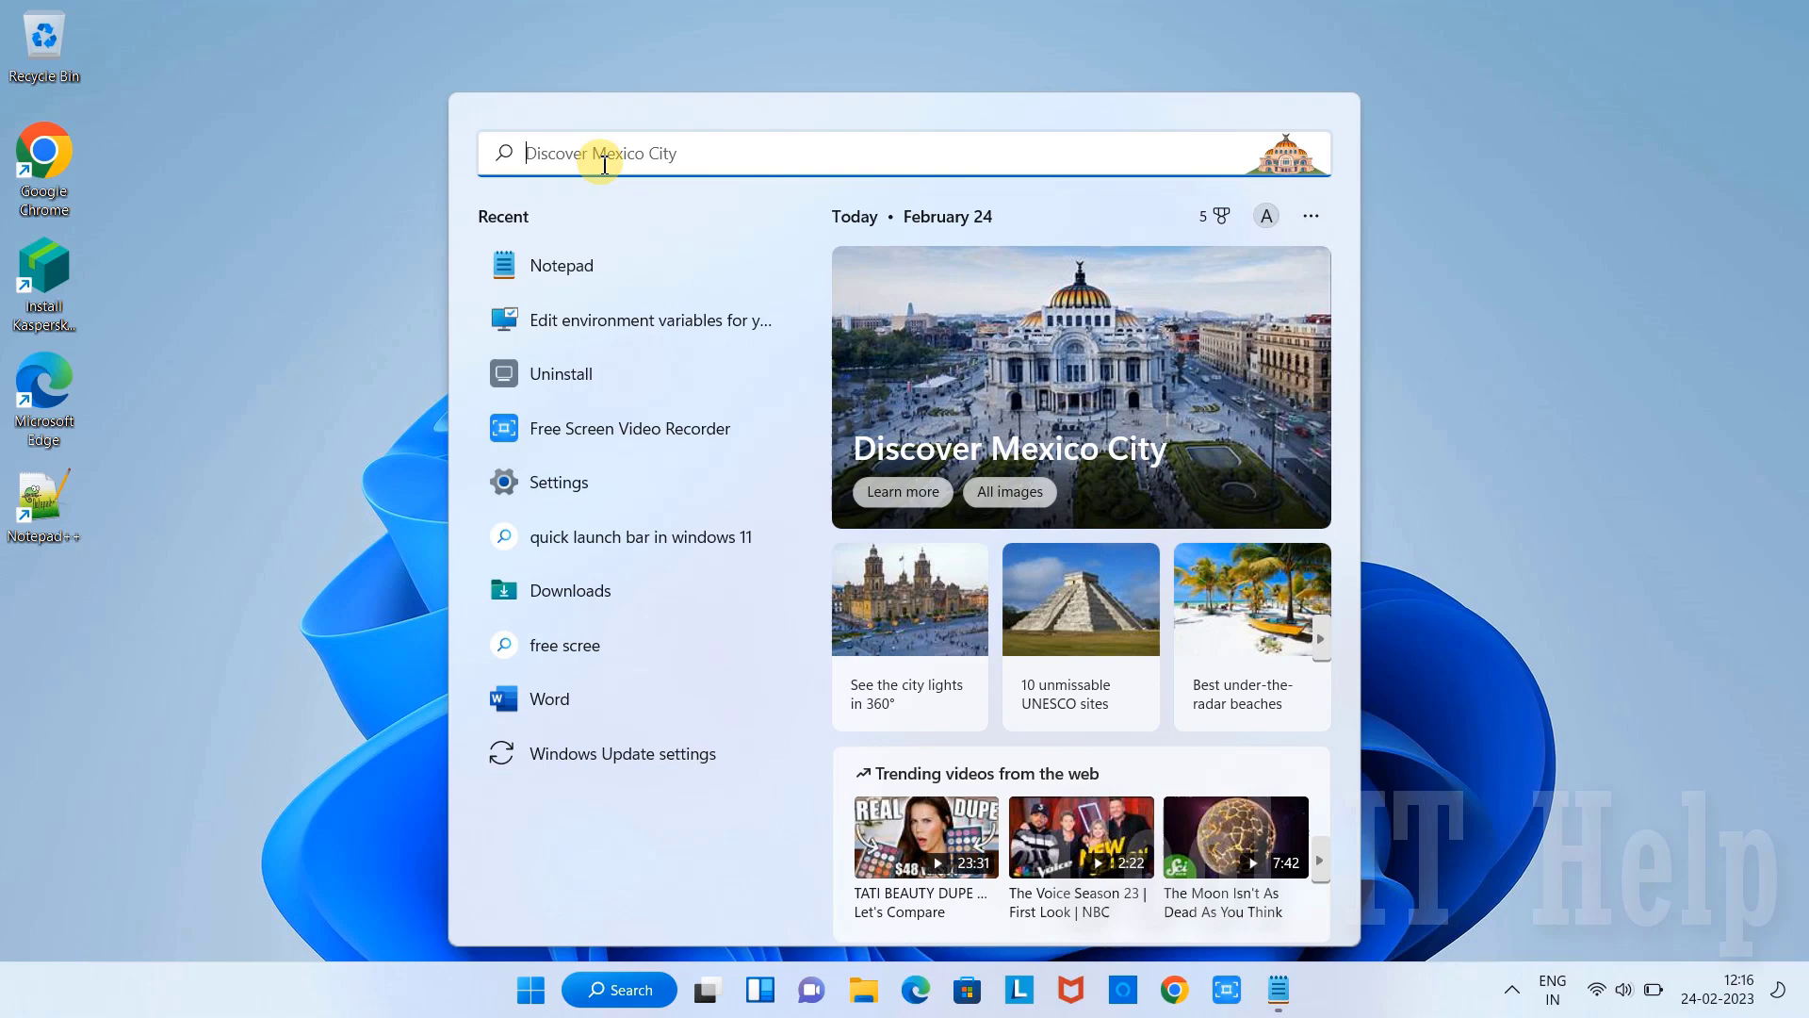
text(environm)
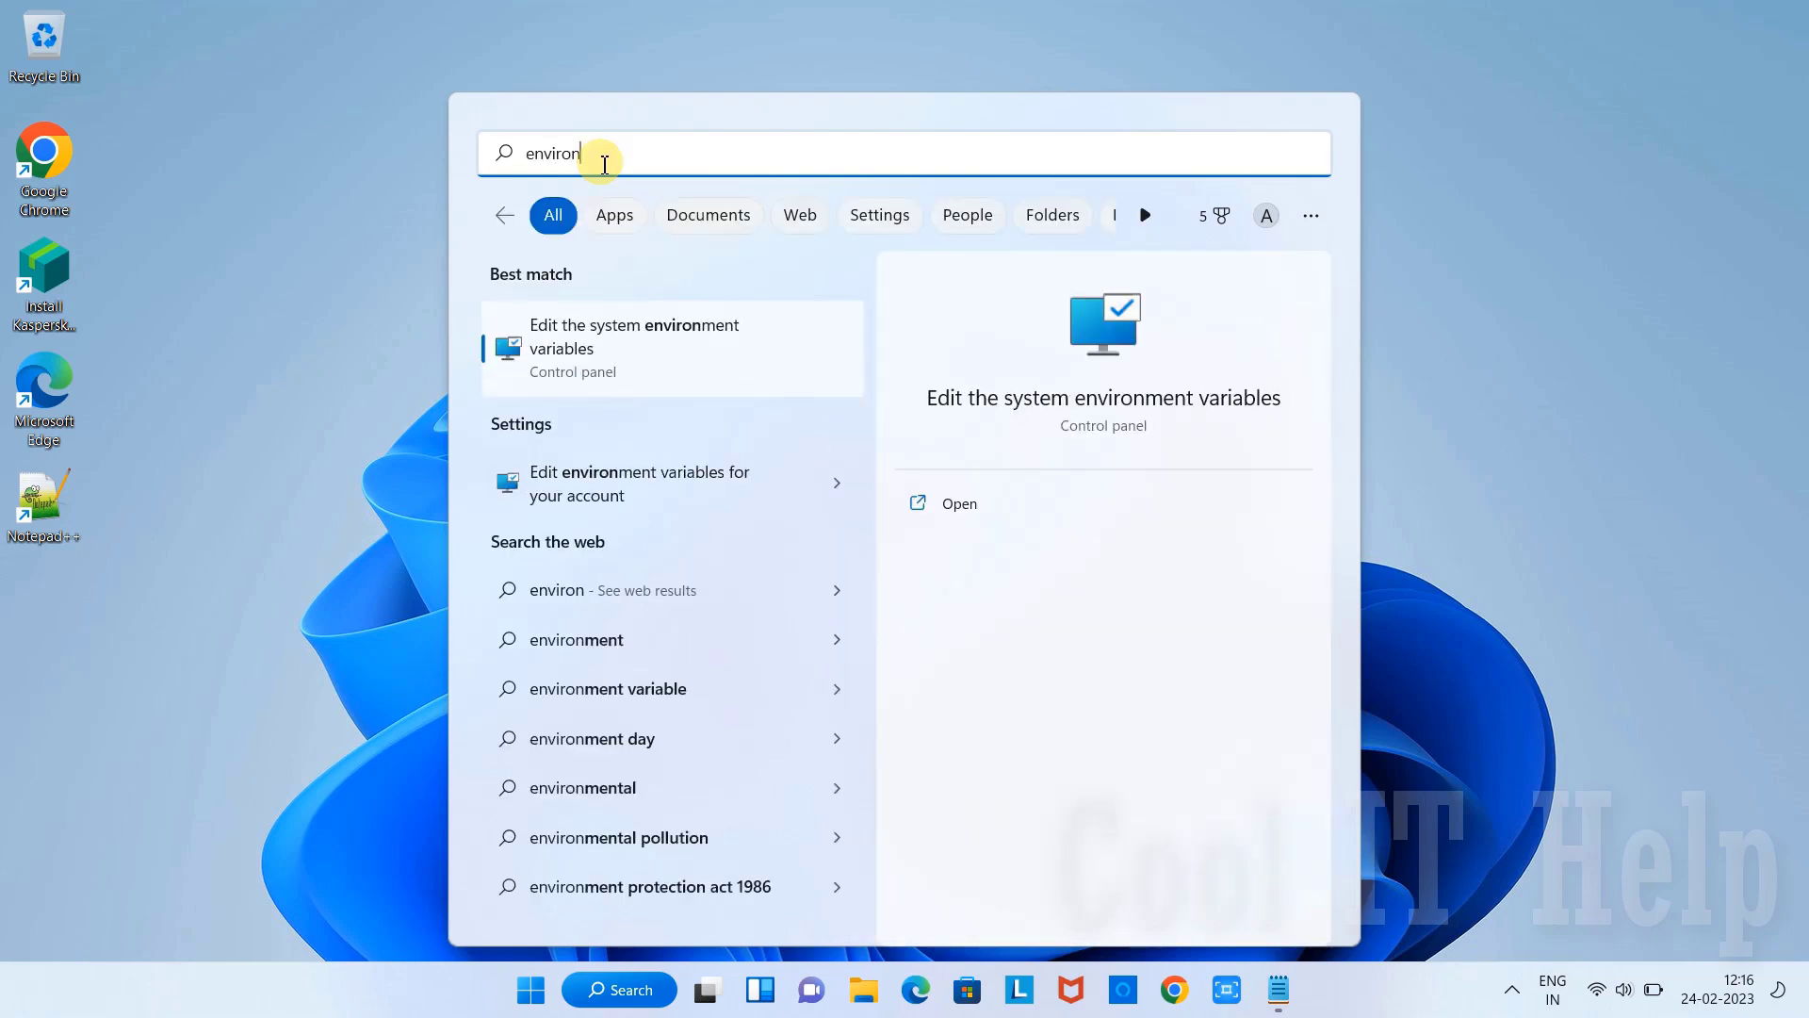
text(ent variabl)
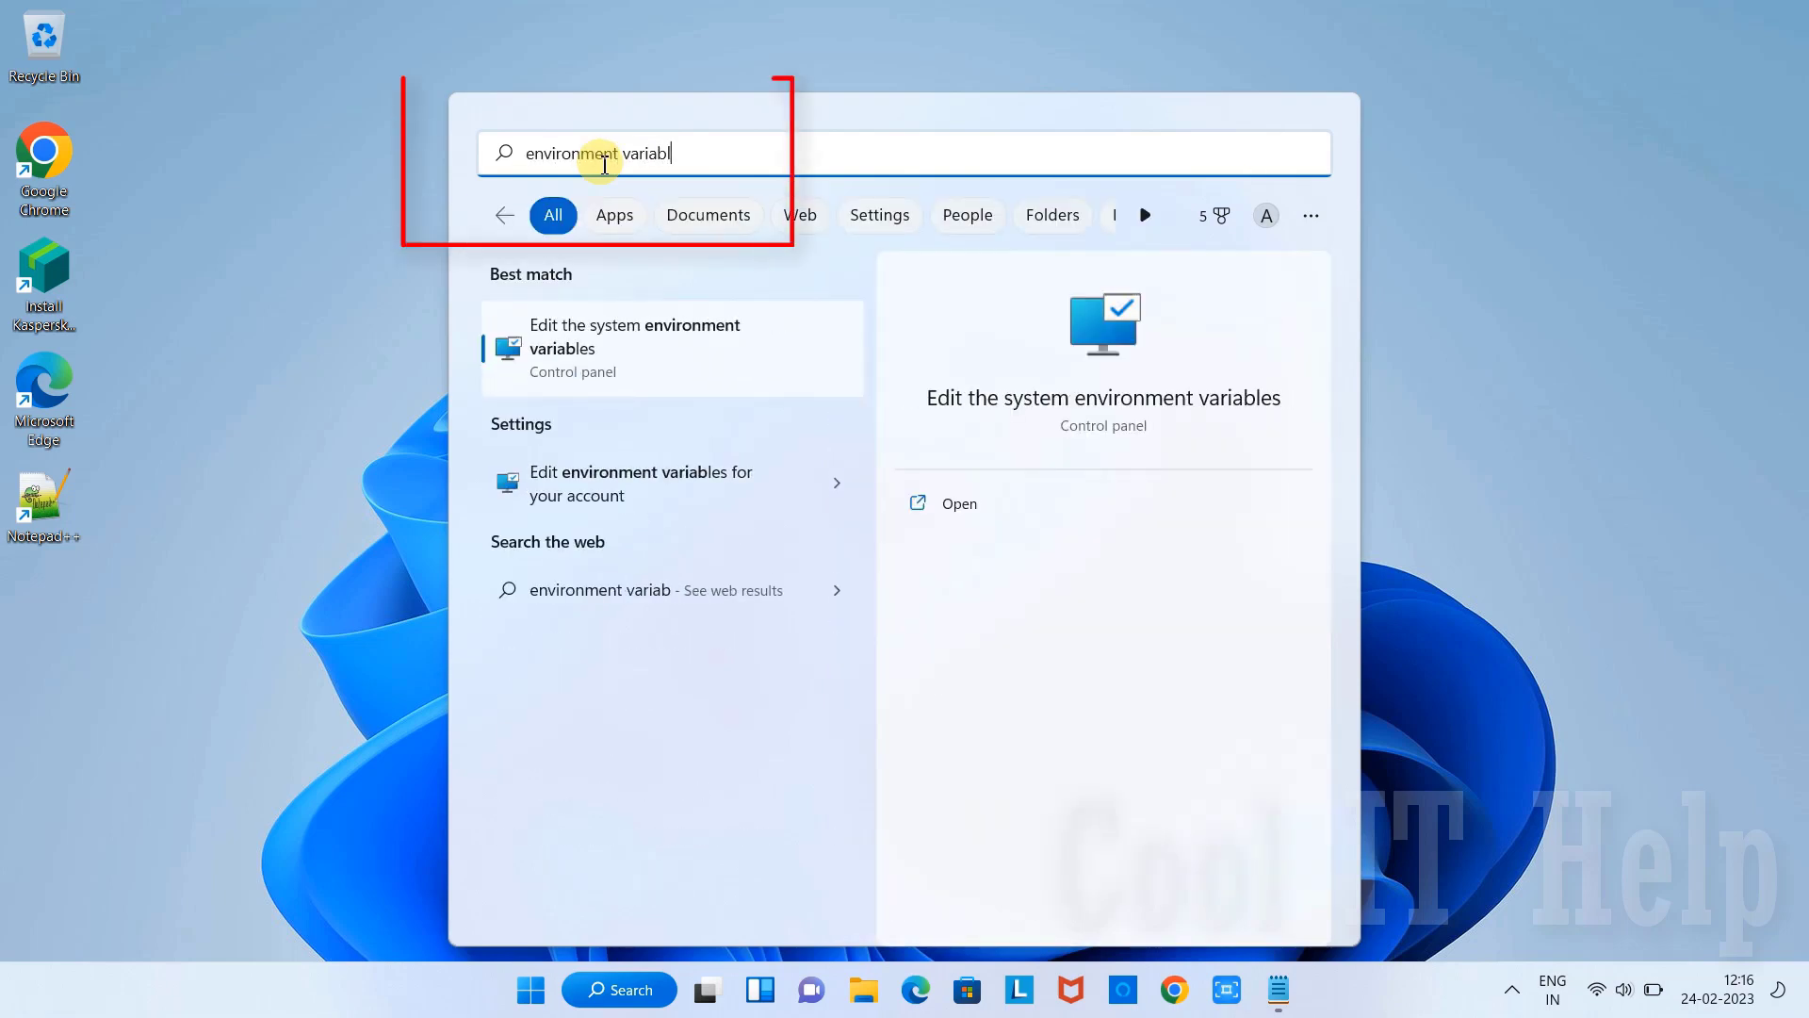
text(e)
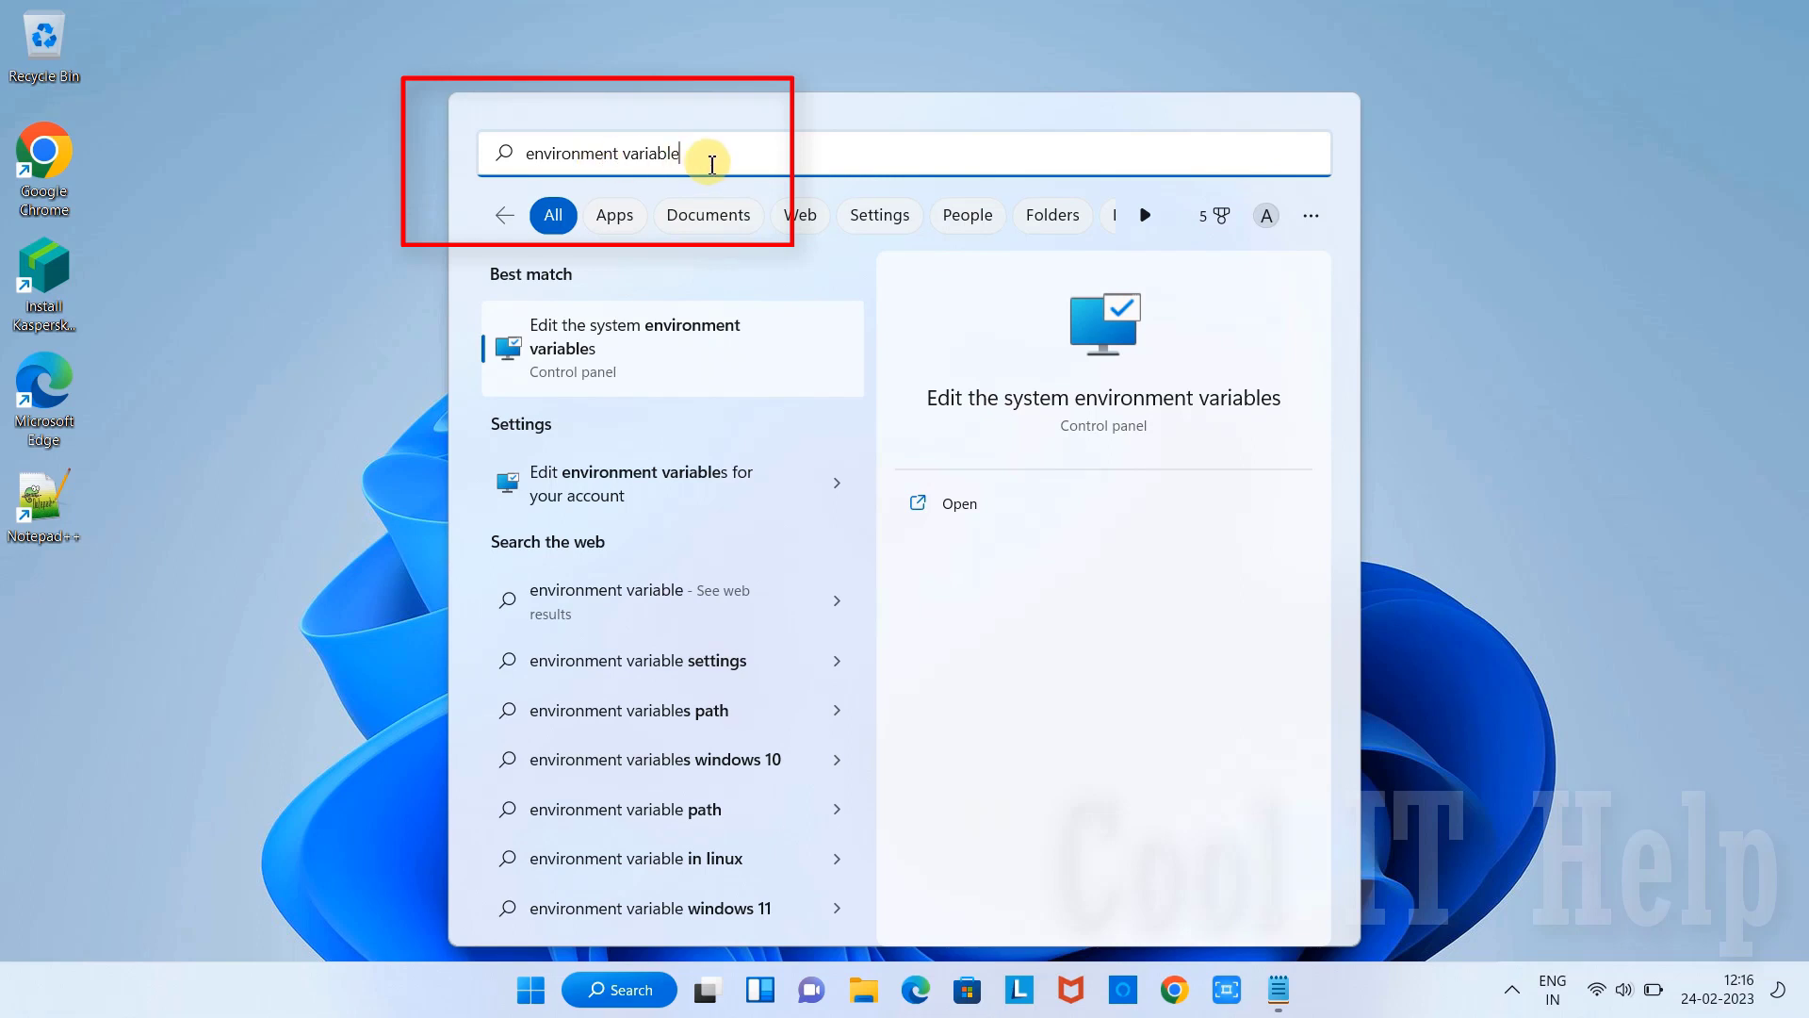
drag(706, 152, 501, 152)
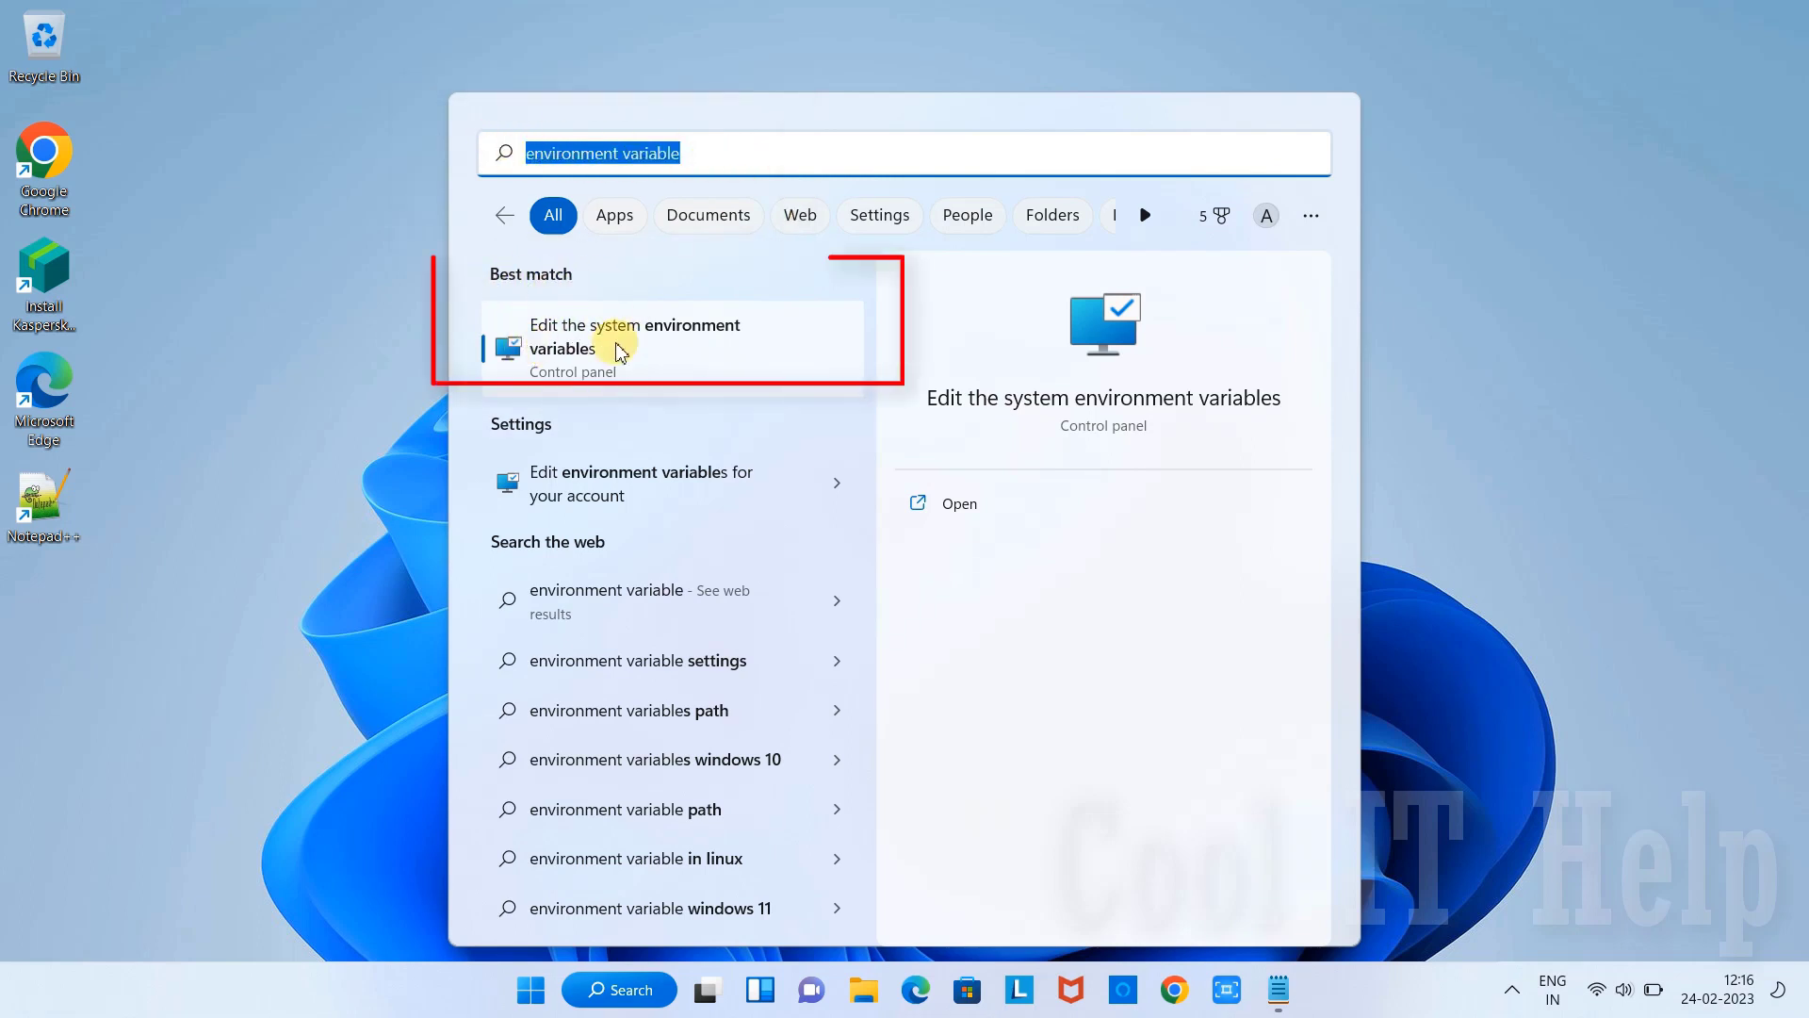
click(632, 340)
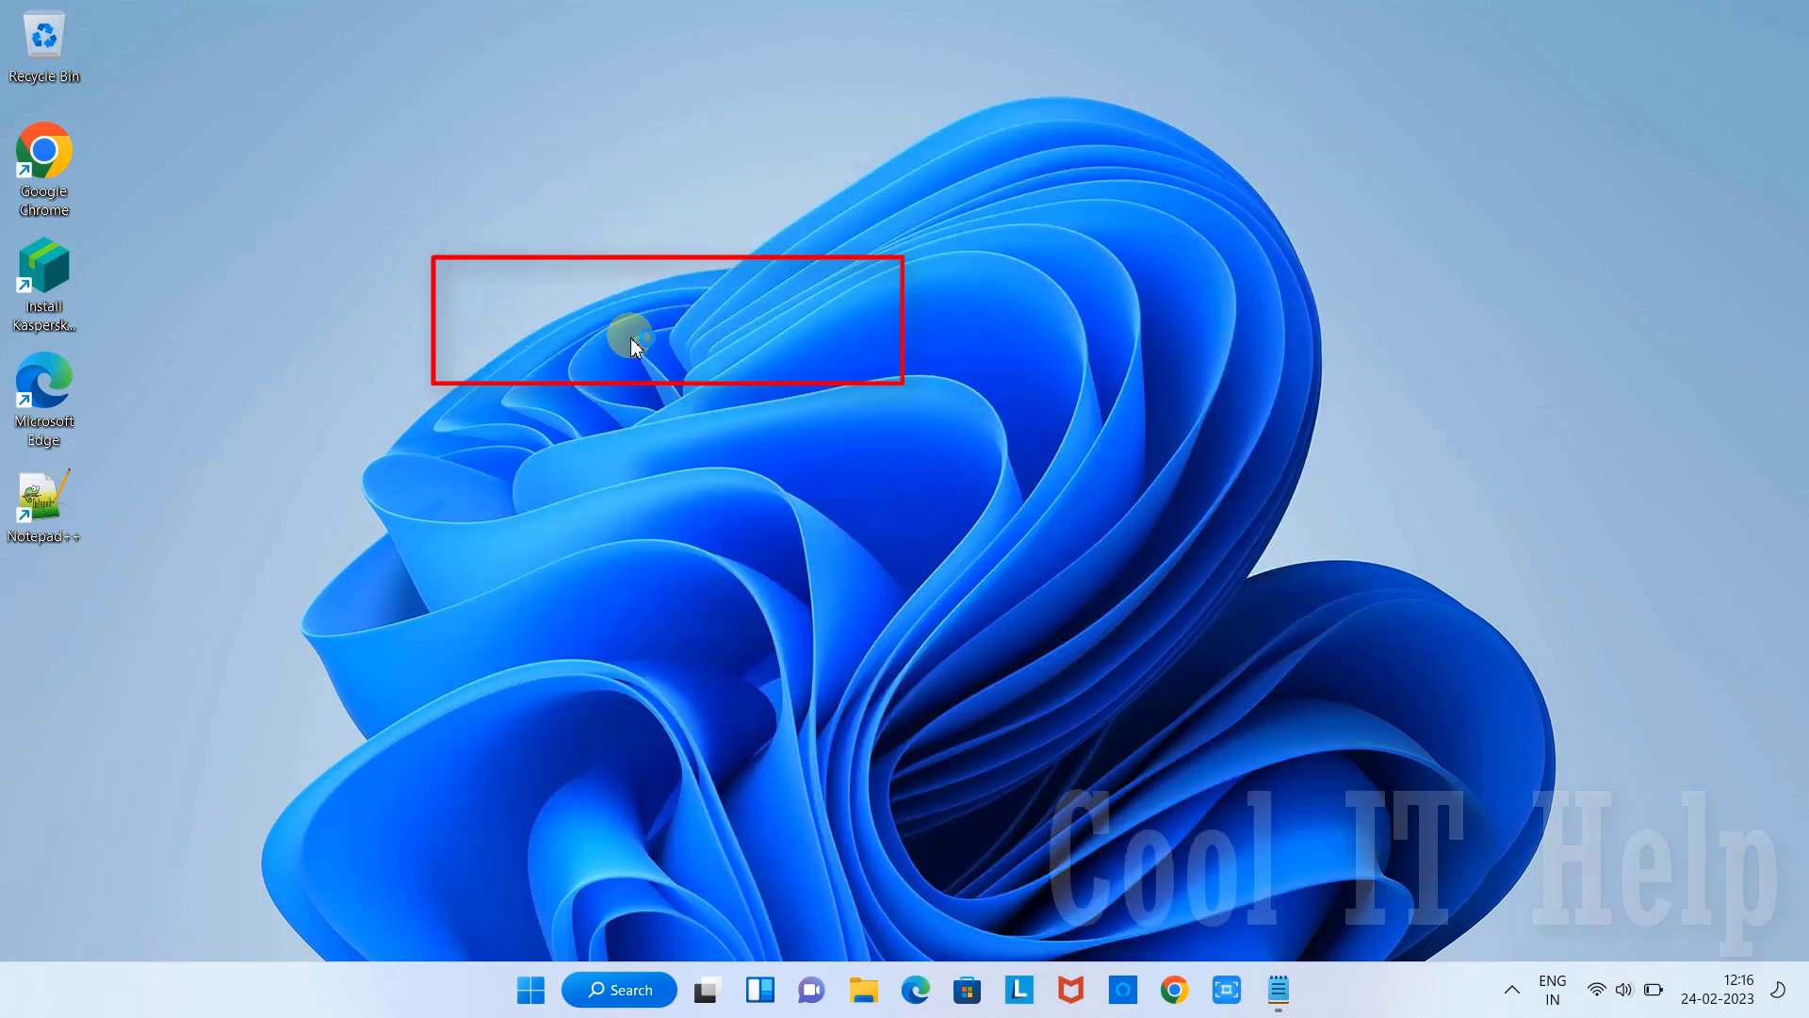
Center the System Properties window and open Environment Variables from the Advanced tab
drag(408, 150, 907, 159)
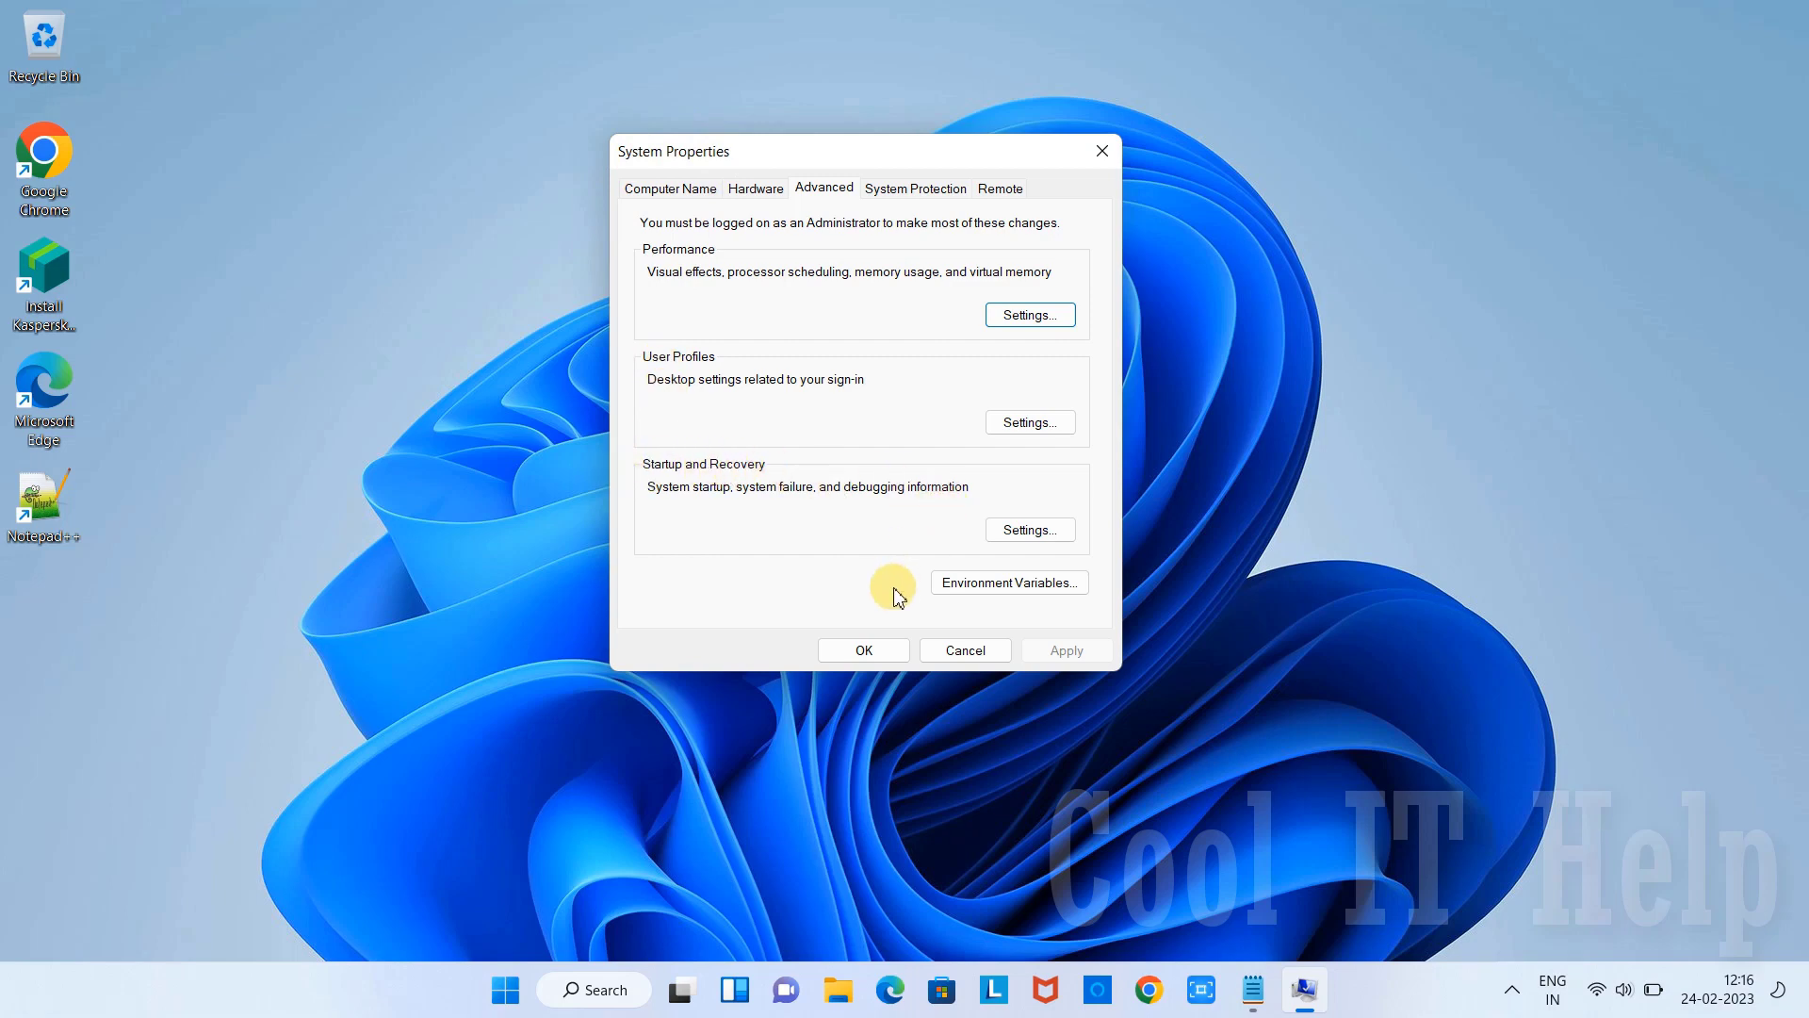
click(1006, 581)
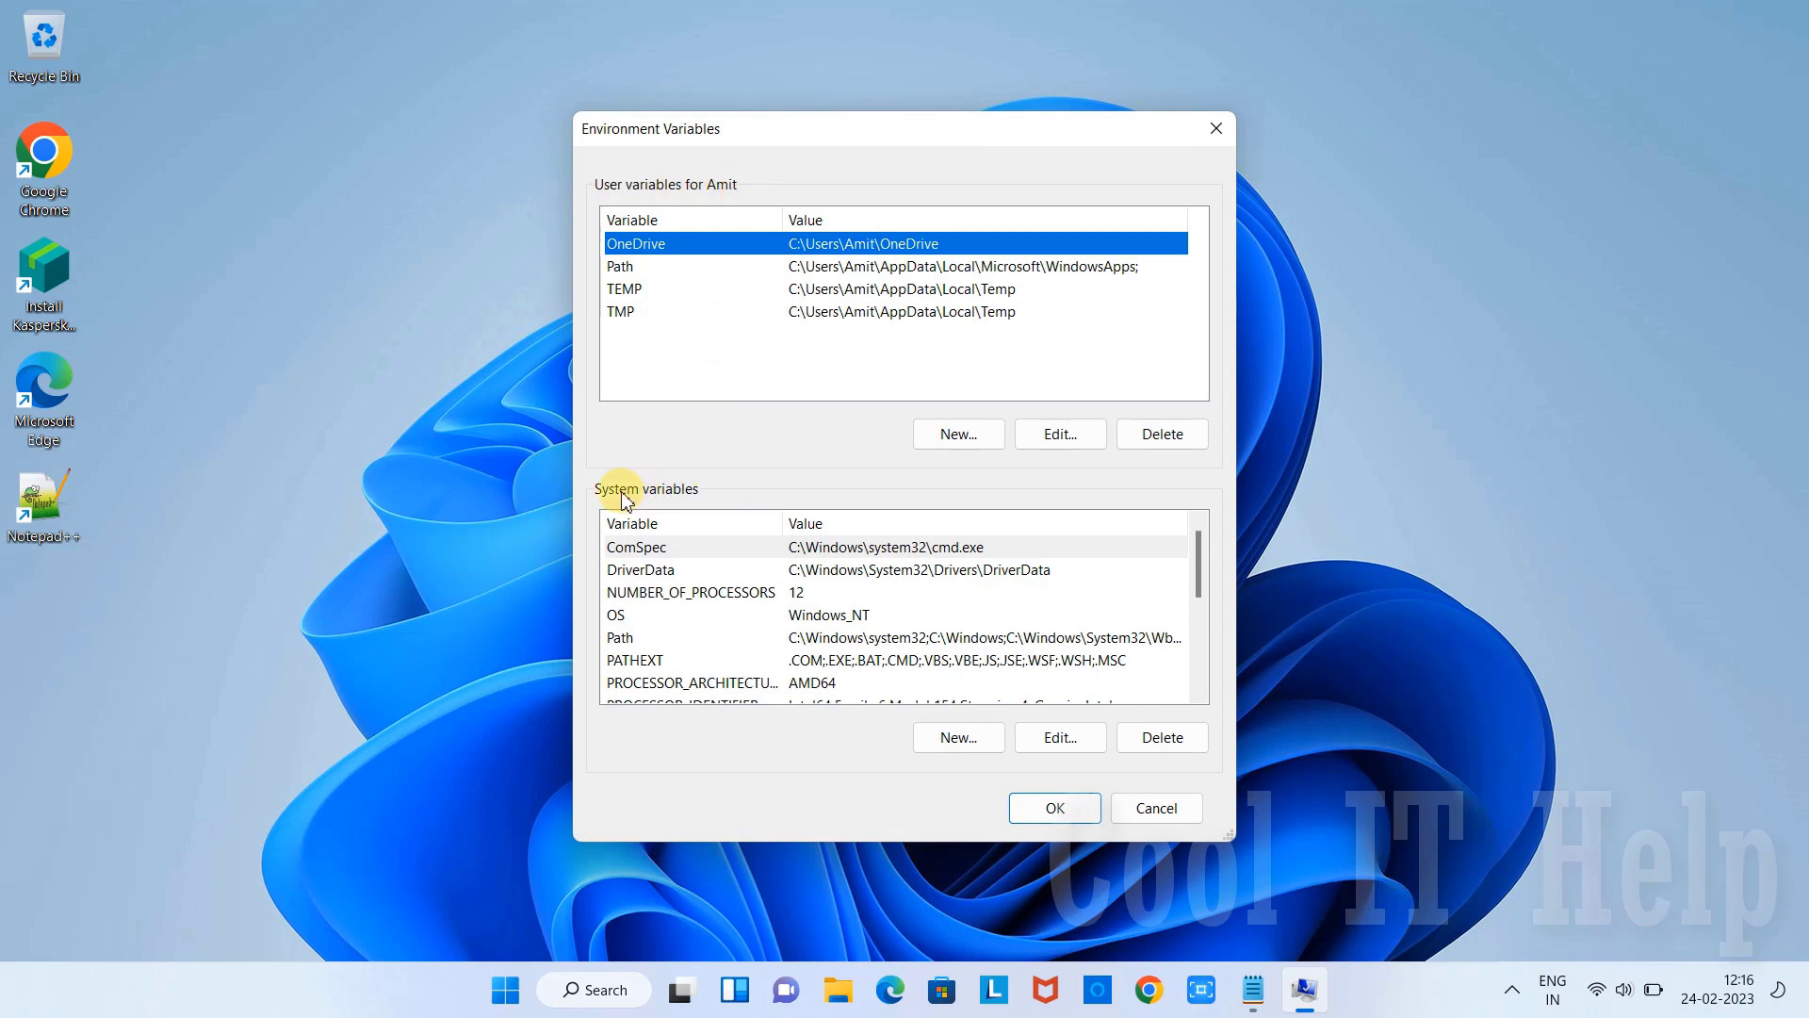
click(661, 638)
click(1058, 736)
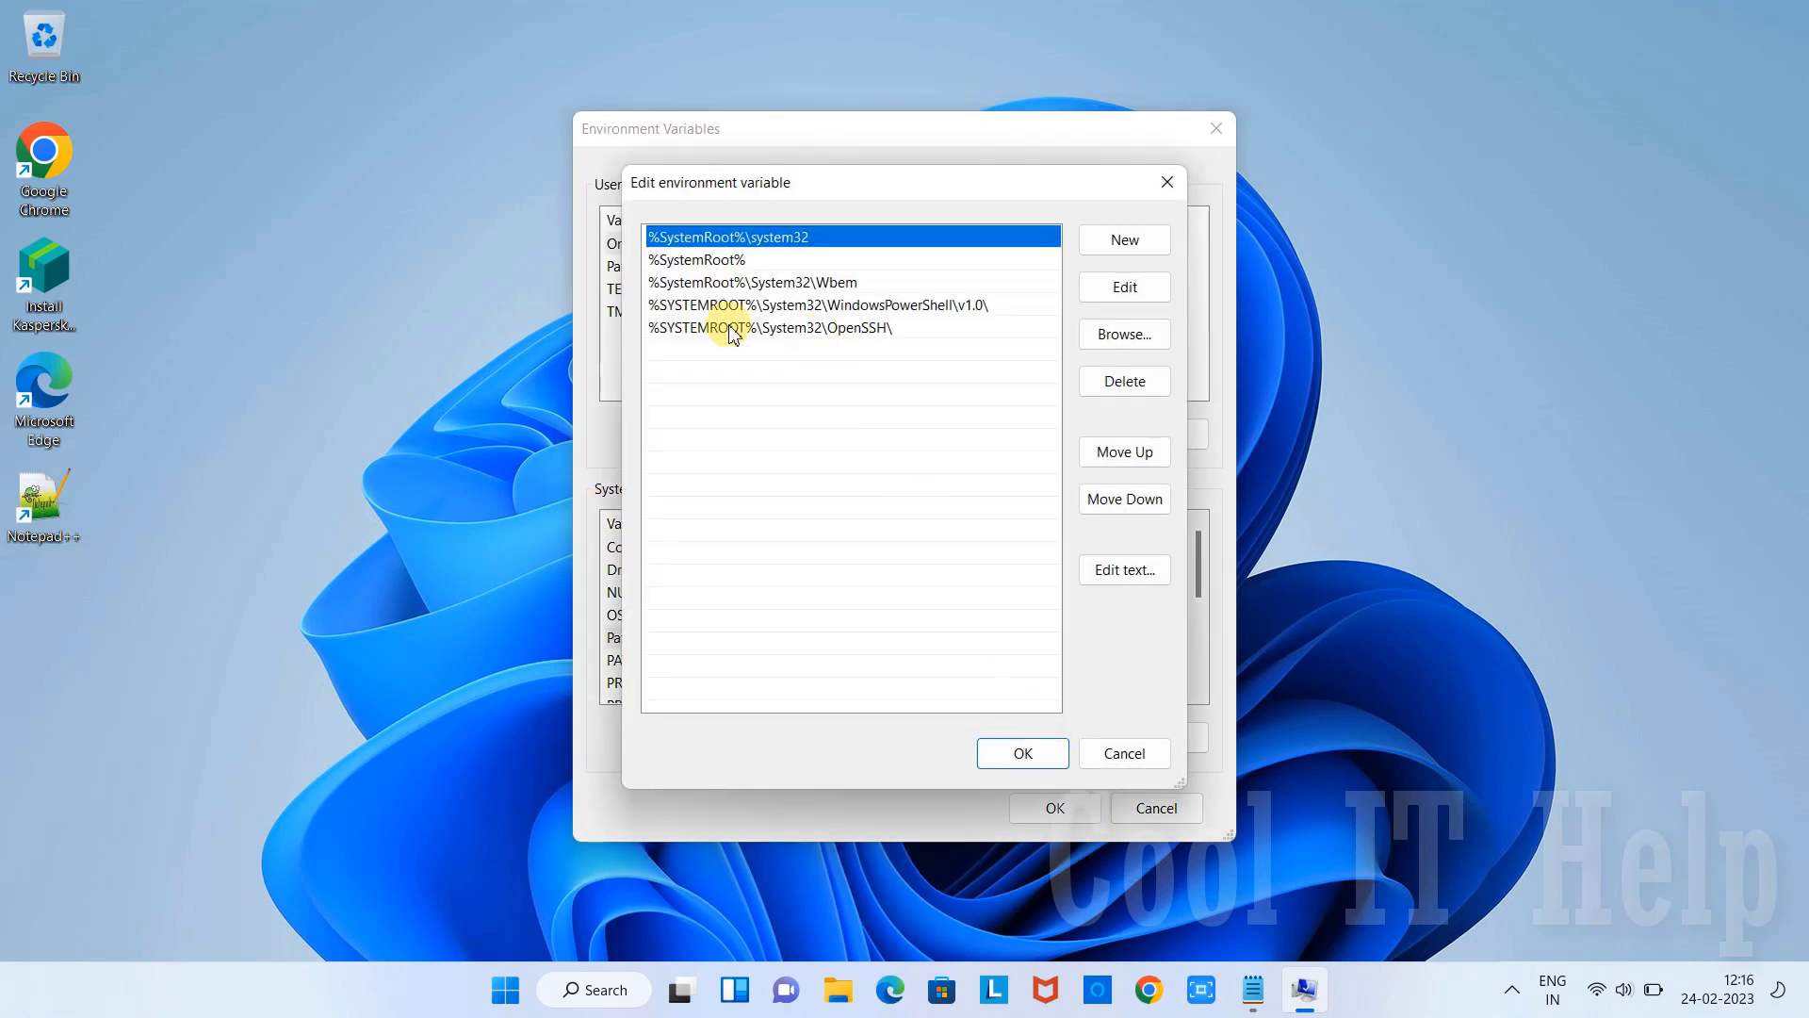
mouse_move(929, 237)
mouse_down()
mouse_move(1090, 195)
mouse_move(1301, 280)
mouse_up()
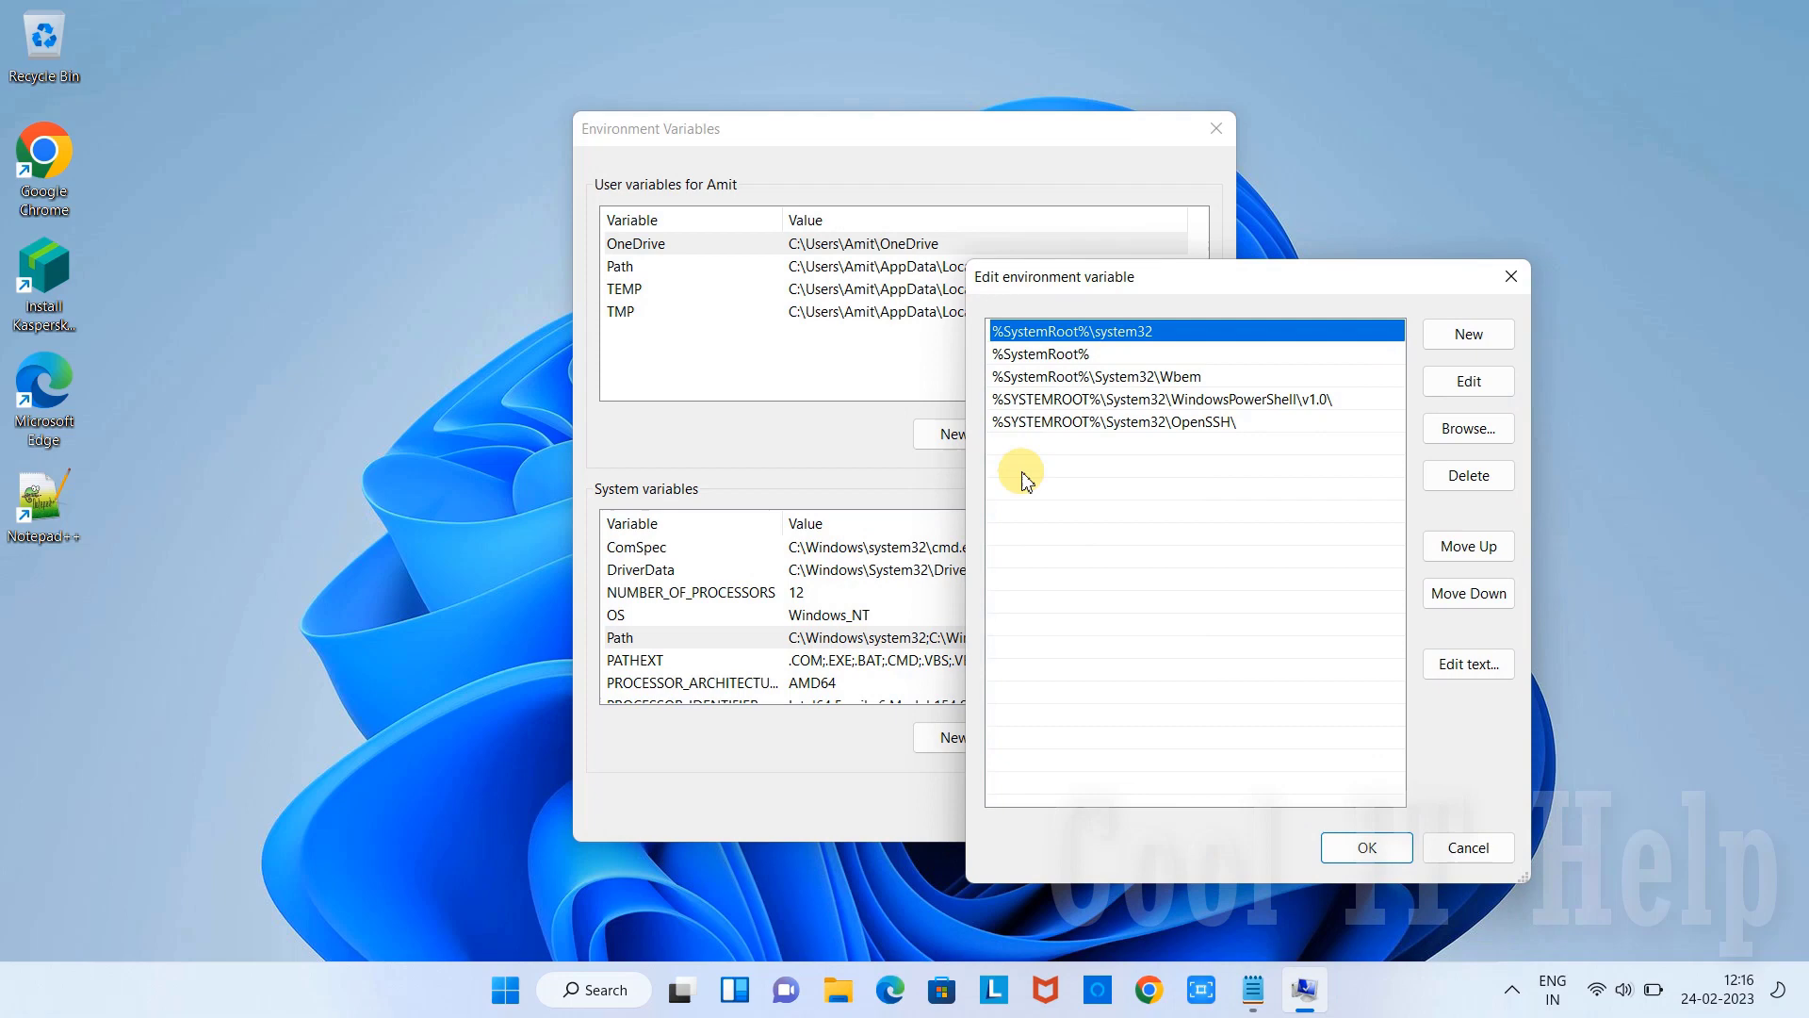
click(1511, 277)
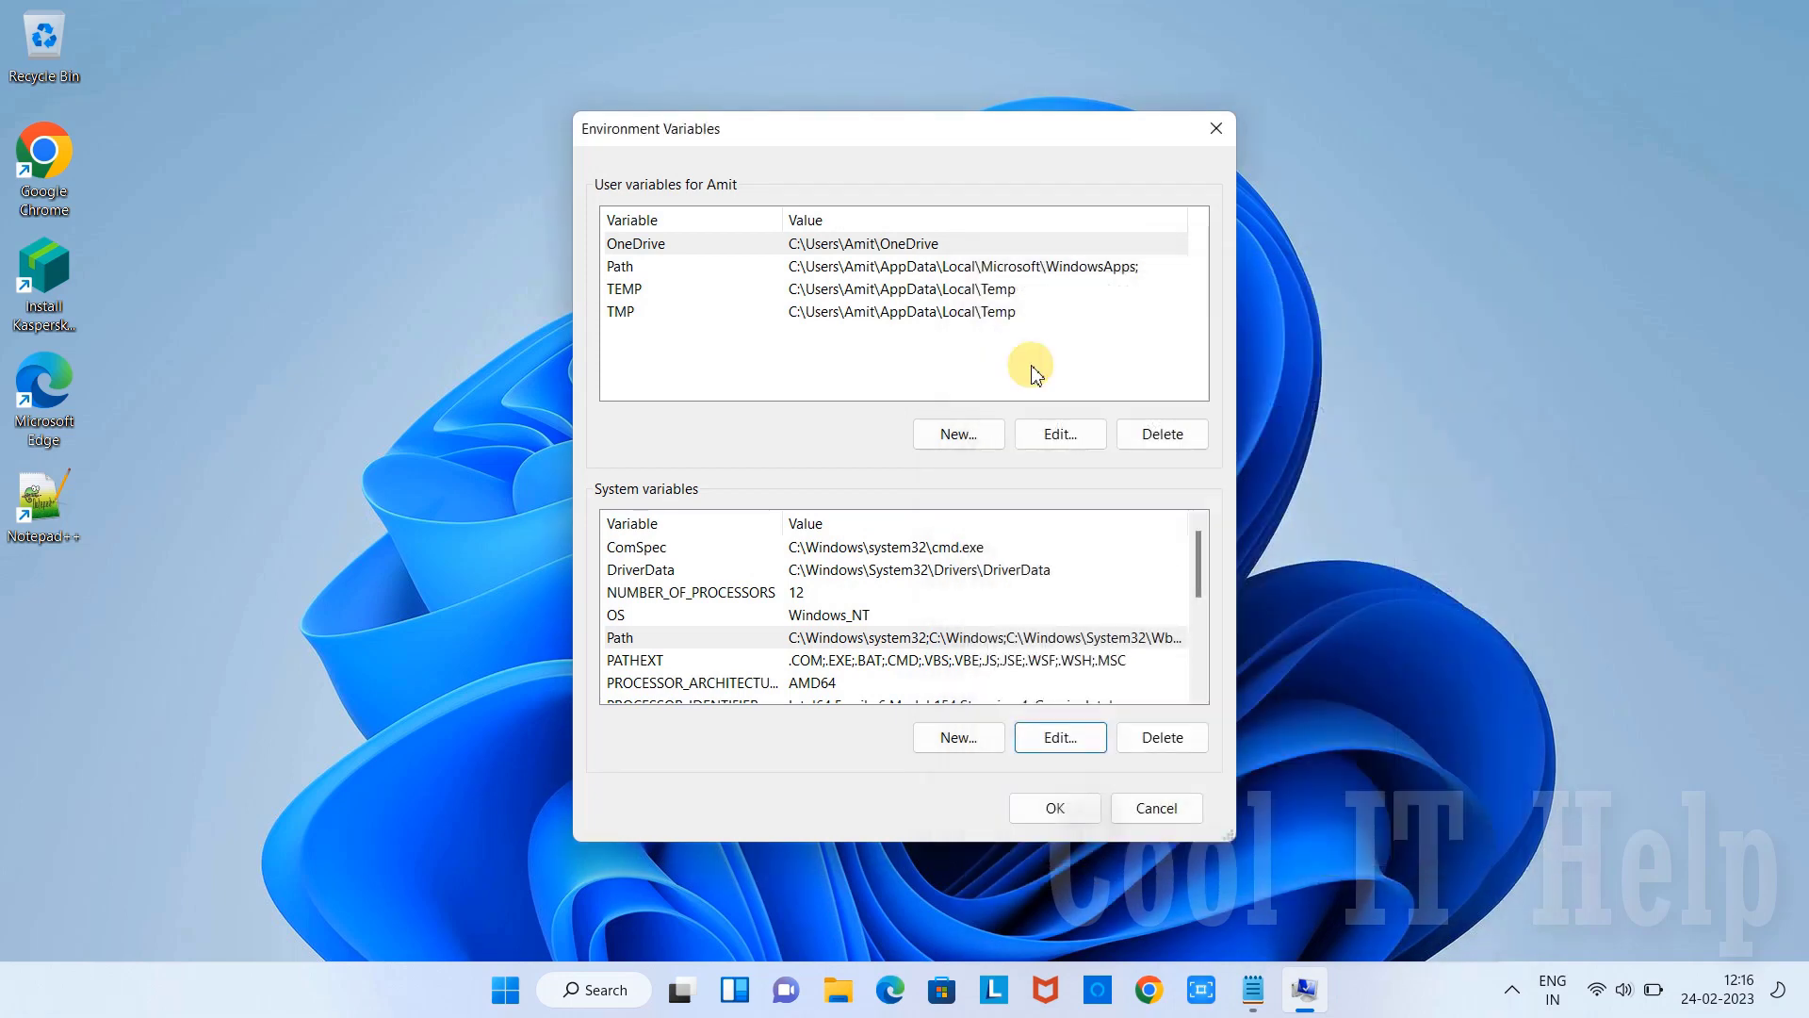
Start a new system variable, replace JAVA_HOME with MAVEN_HOME, try Browse File, then cancel
click(985, 752)
text(JAVA_HOME)
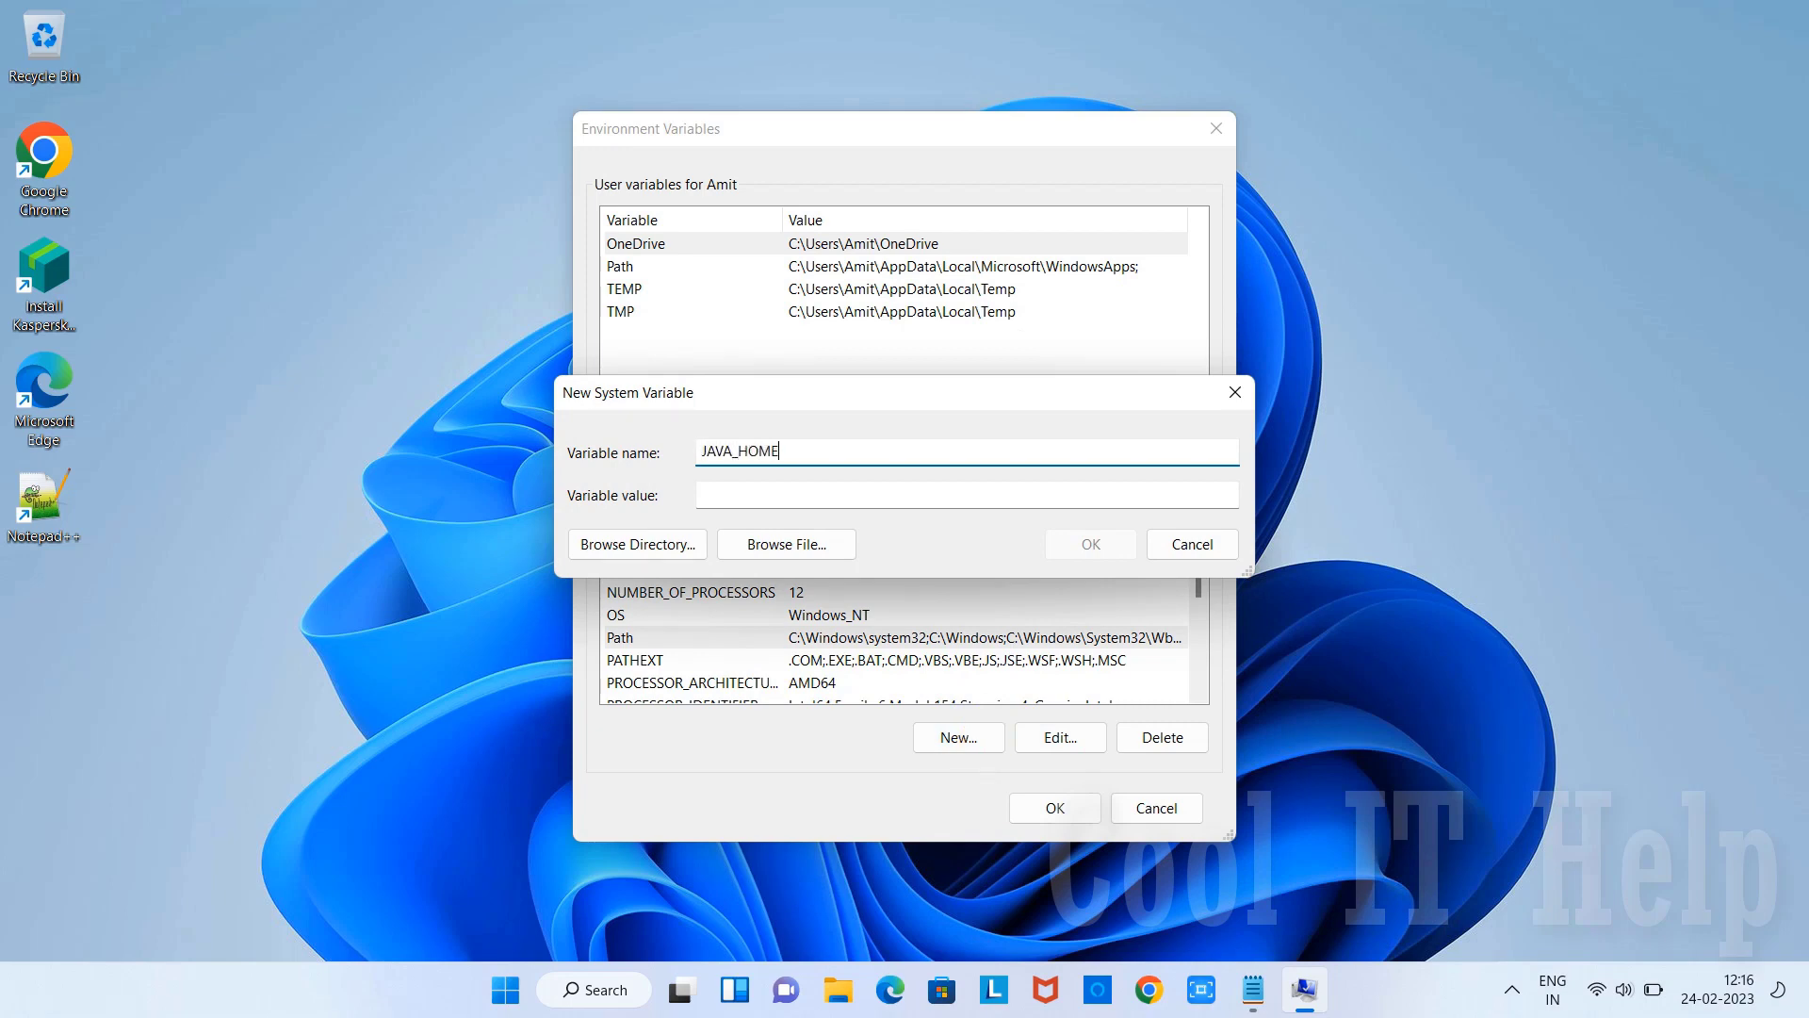
click(840, 499)
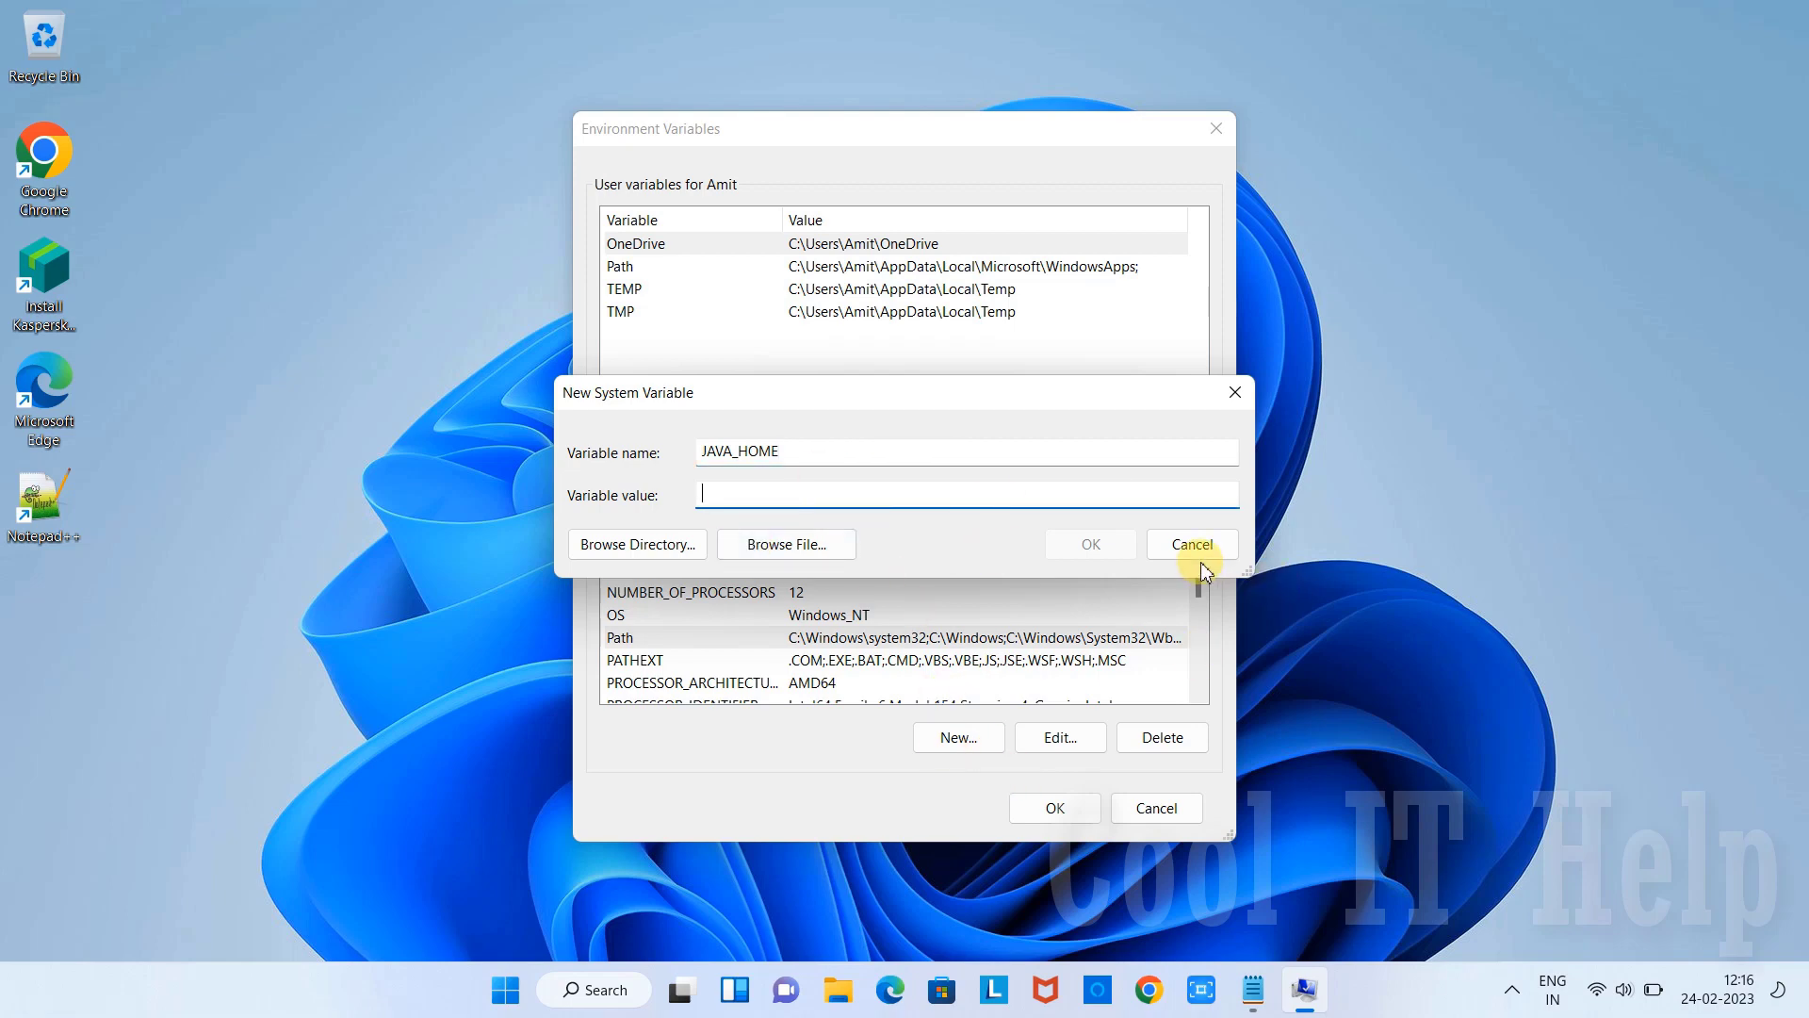
drag(845, 453, 629, 462)
text(MAVEN)
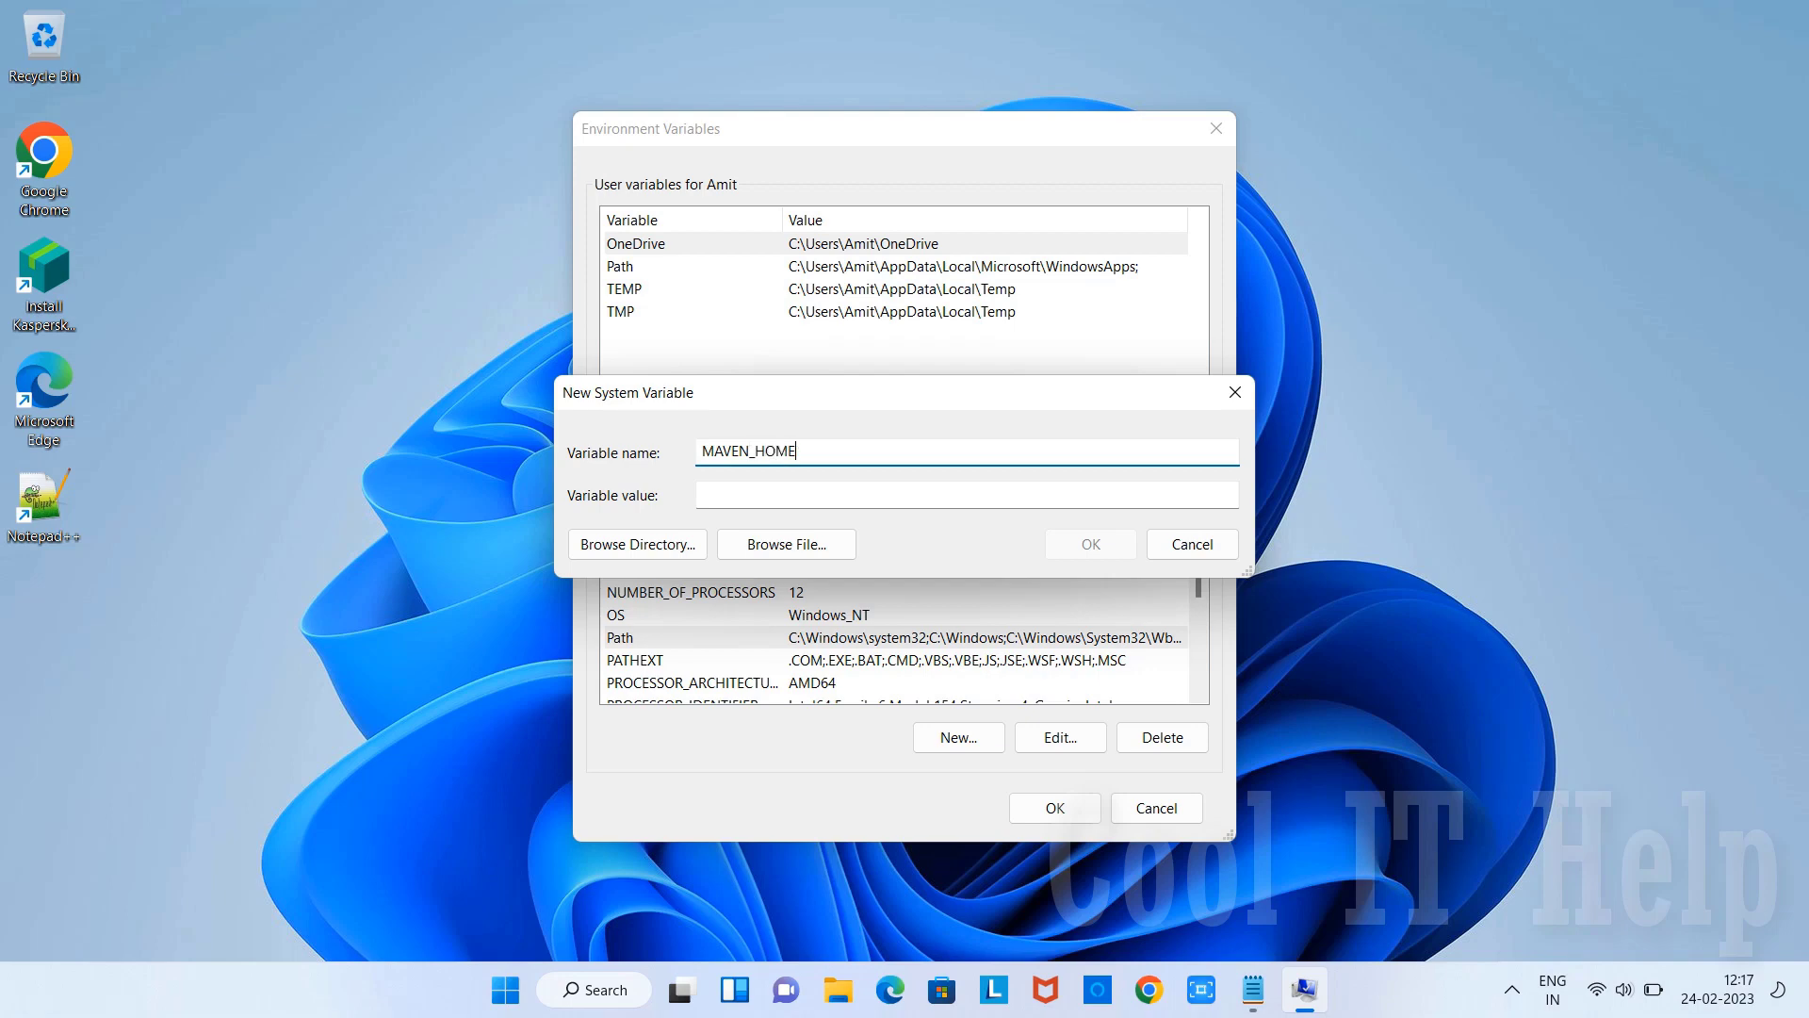
click(782, 545)
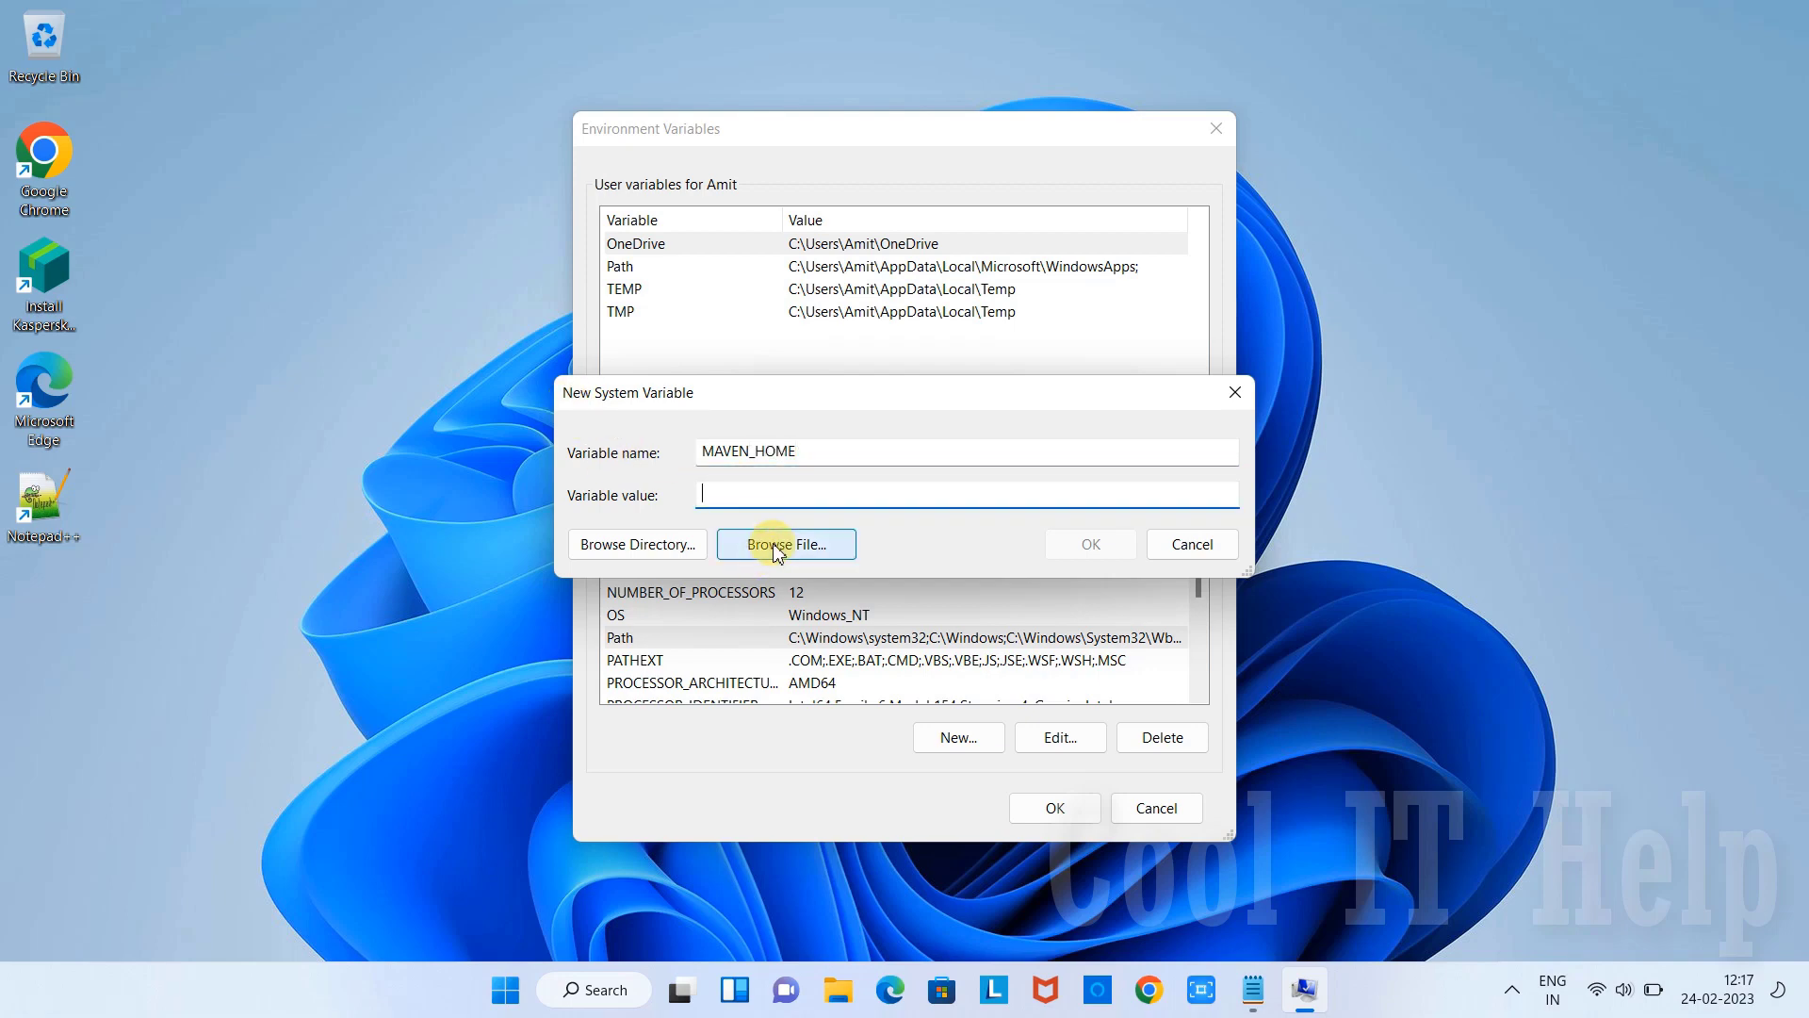
click(1374, 848)
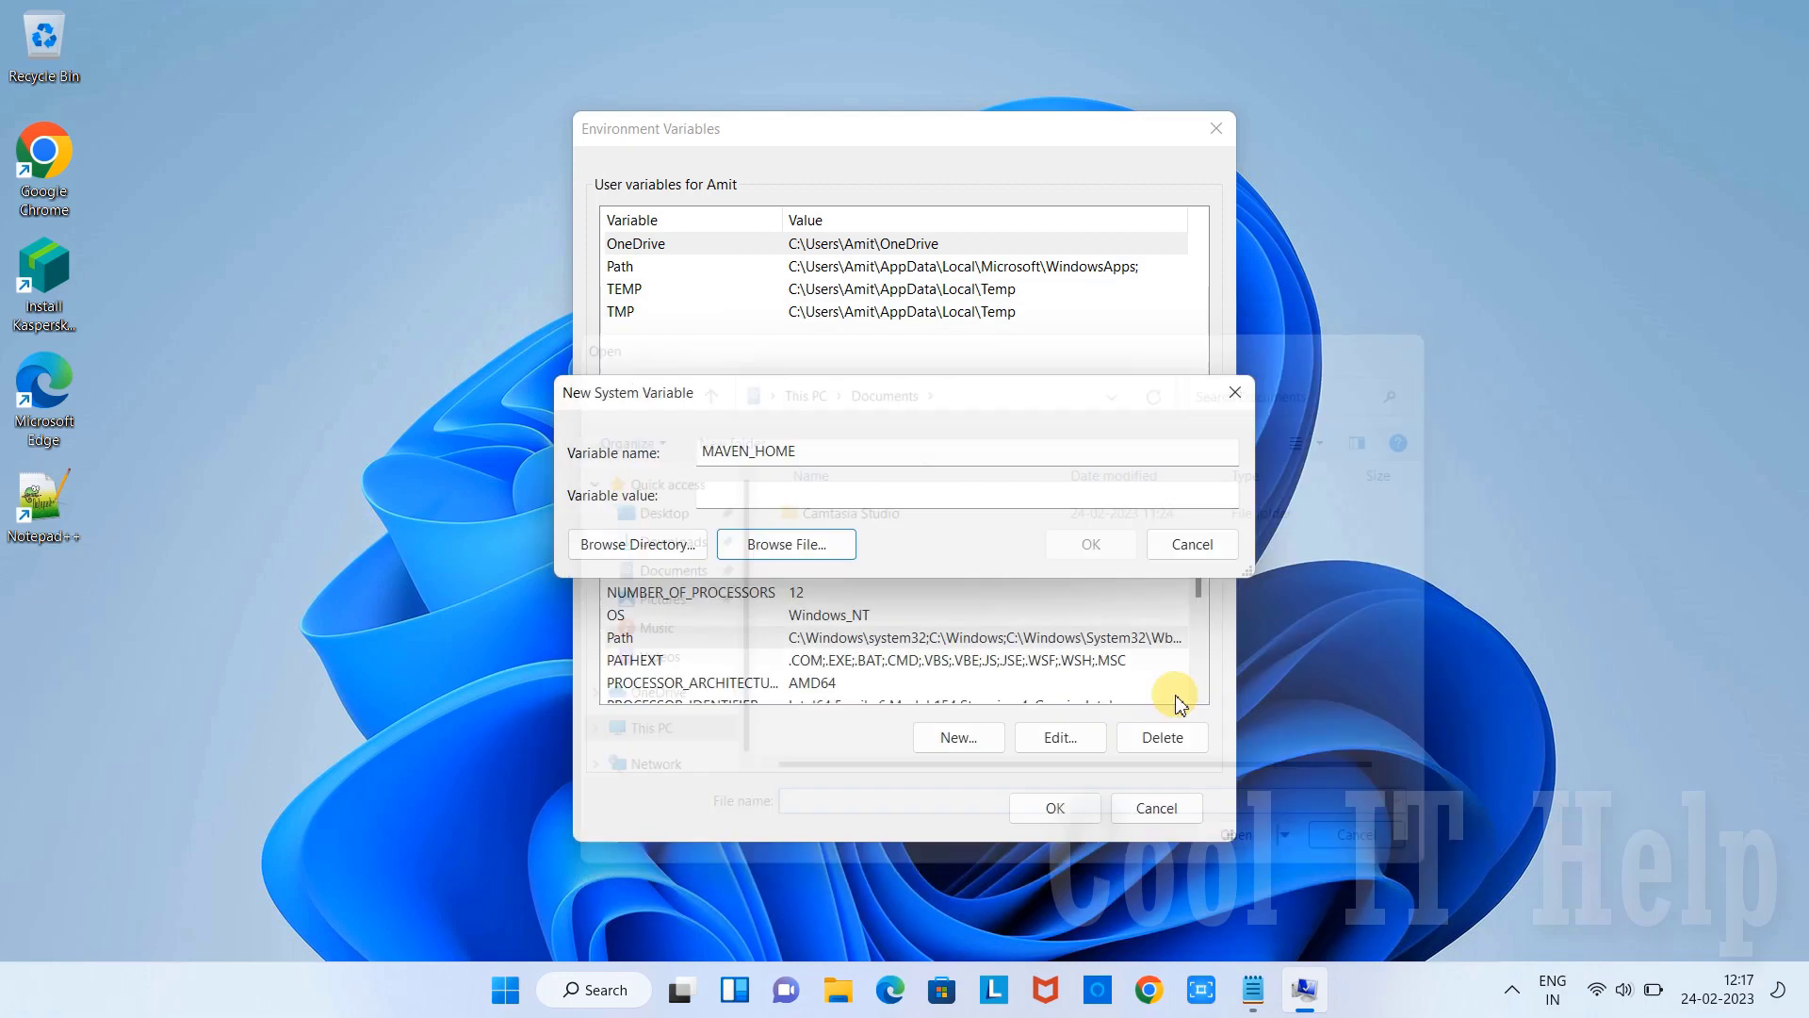
click(1192, 543)
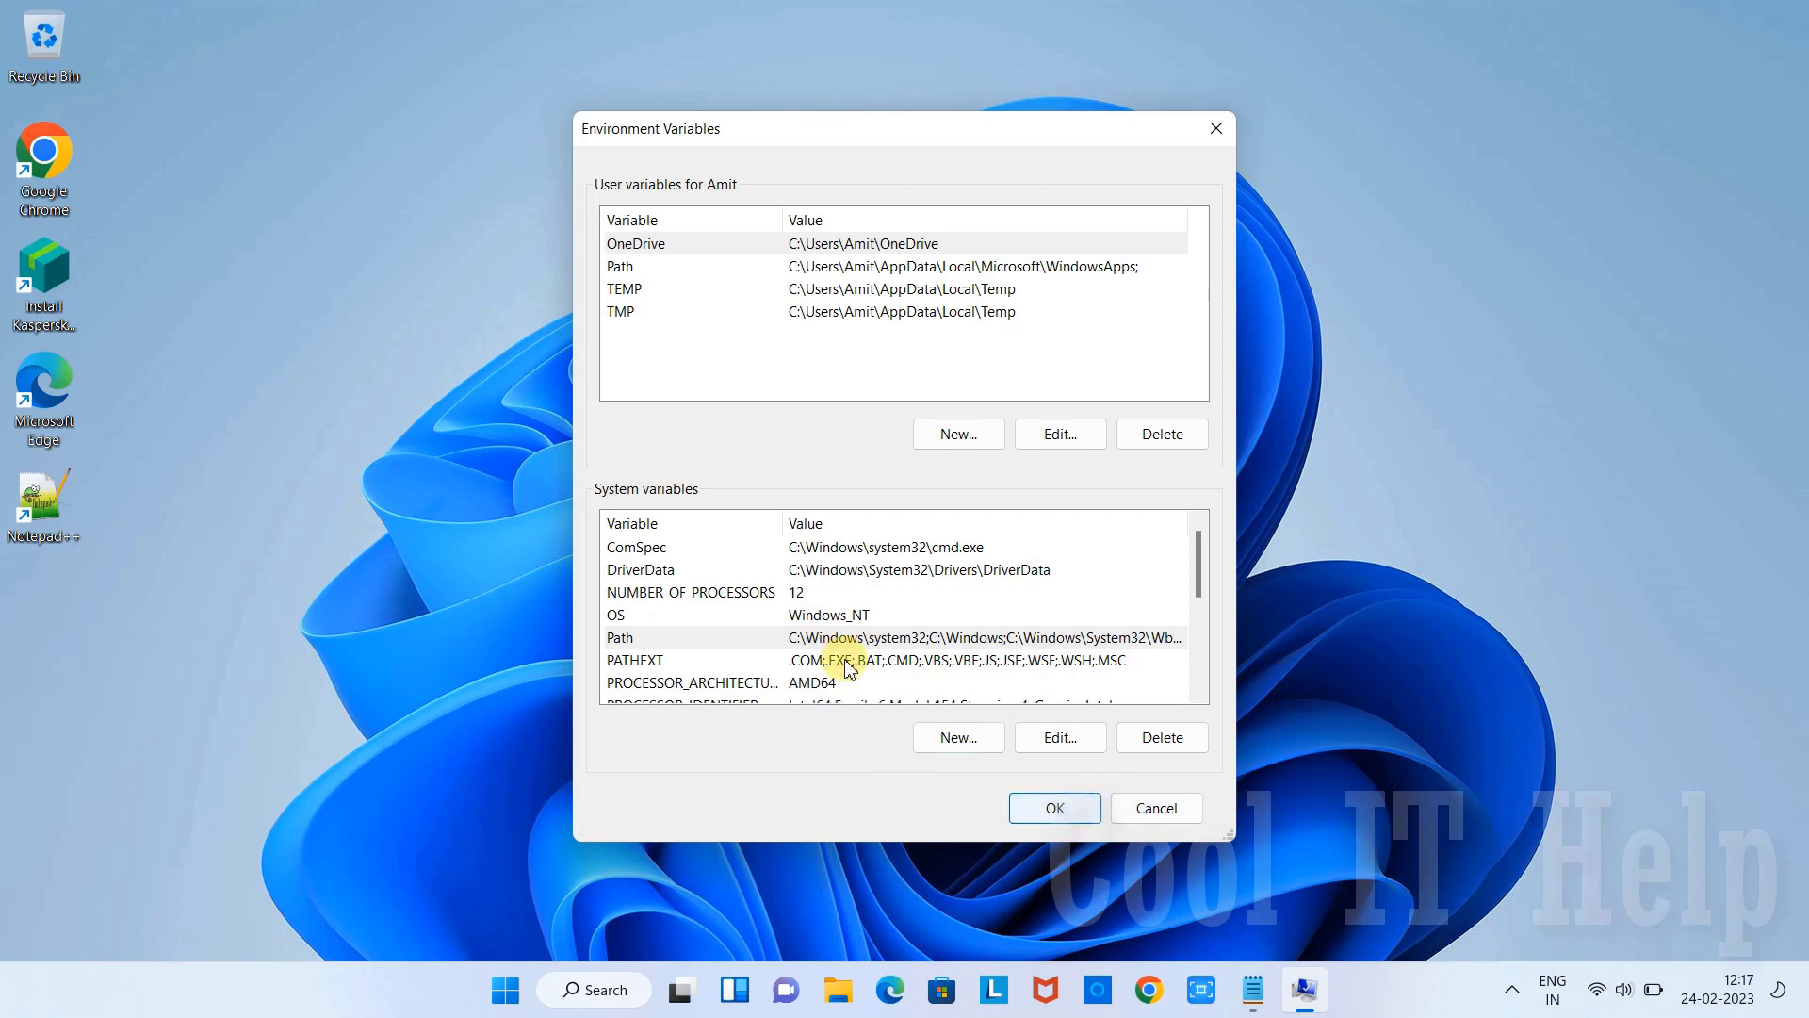
scroll(822, 622, down, 3)
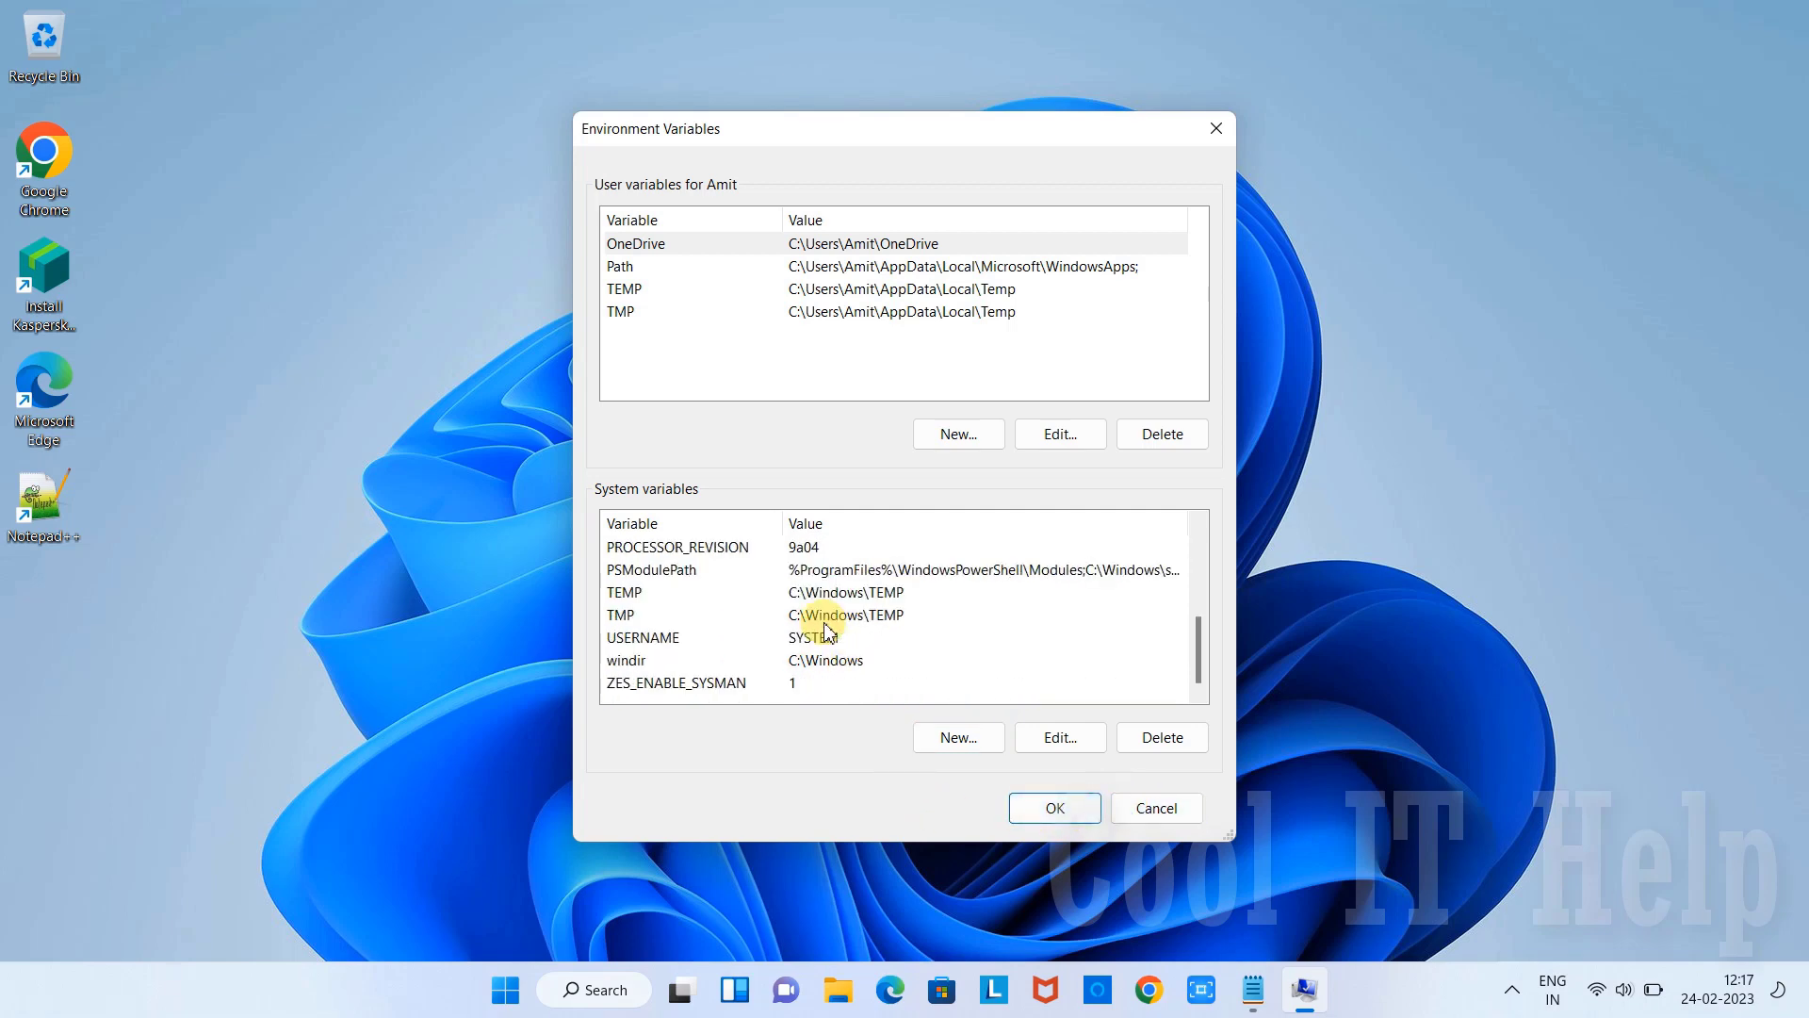
Close Environment Variables and System Properties with OK, then restore the Notepad notes
click(1056, 806)
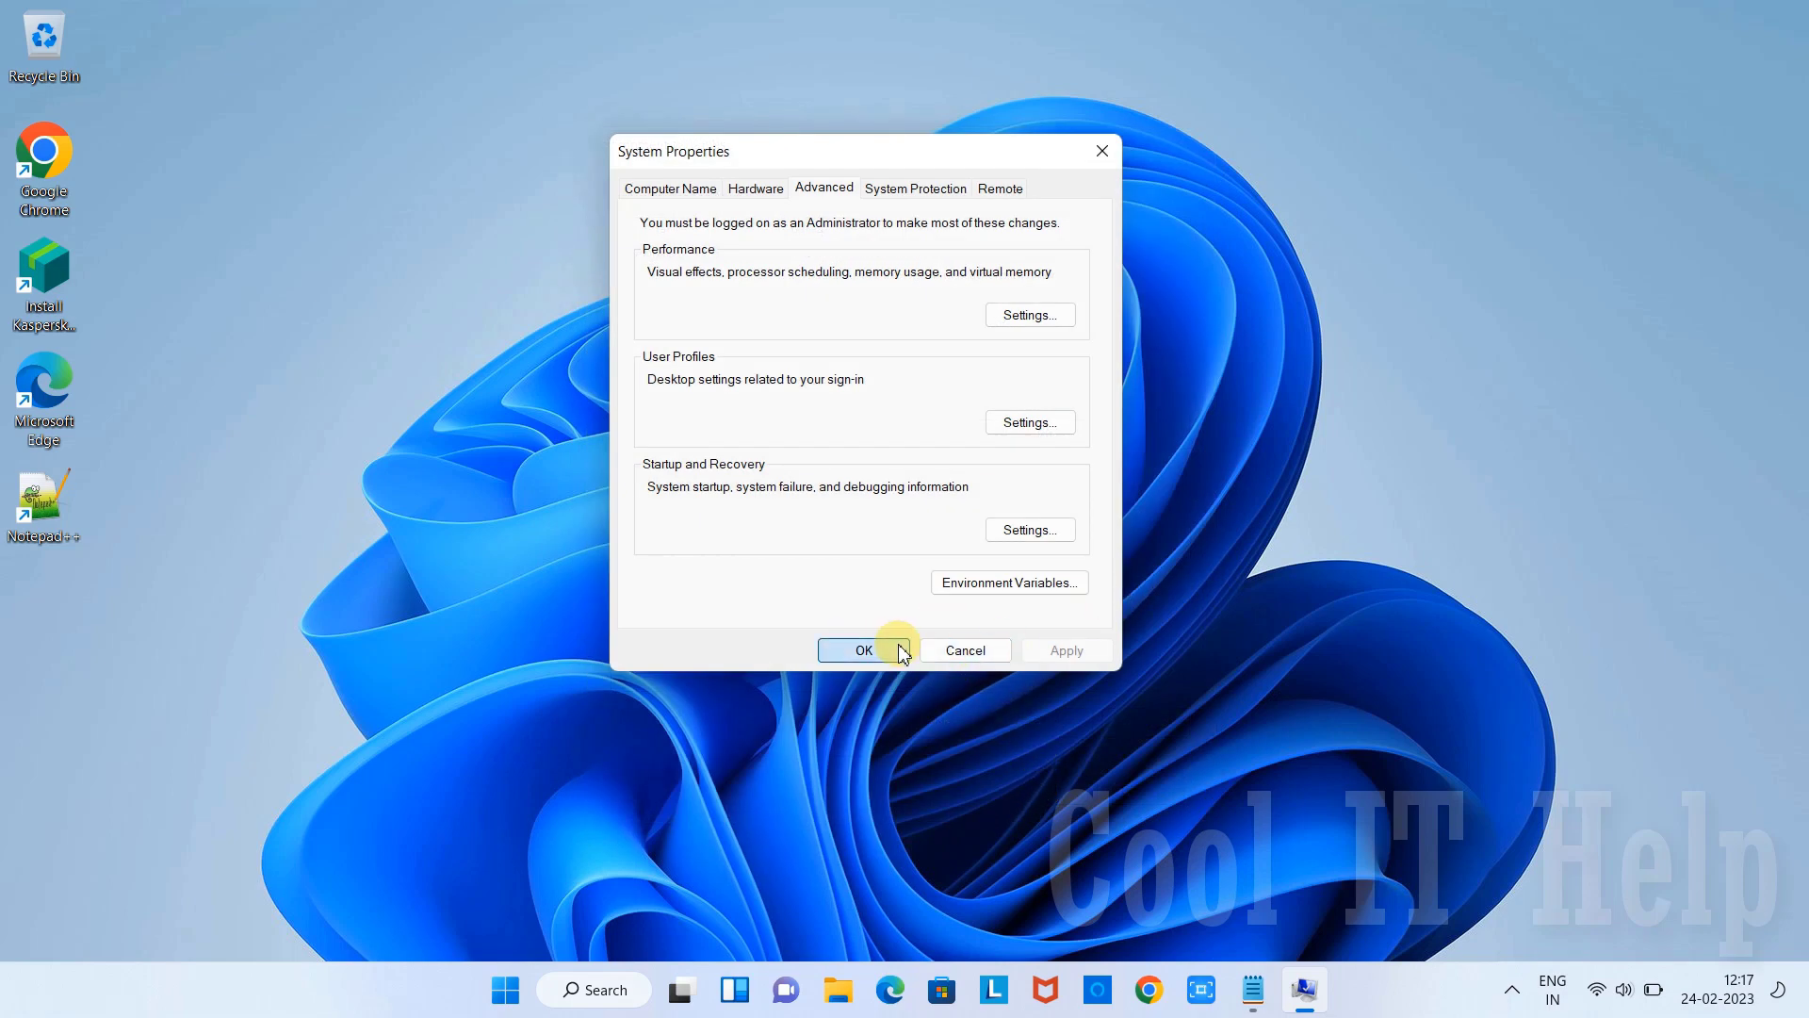
click(865, 651)
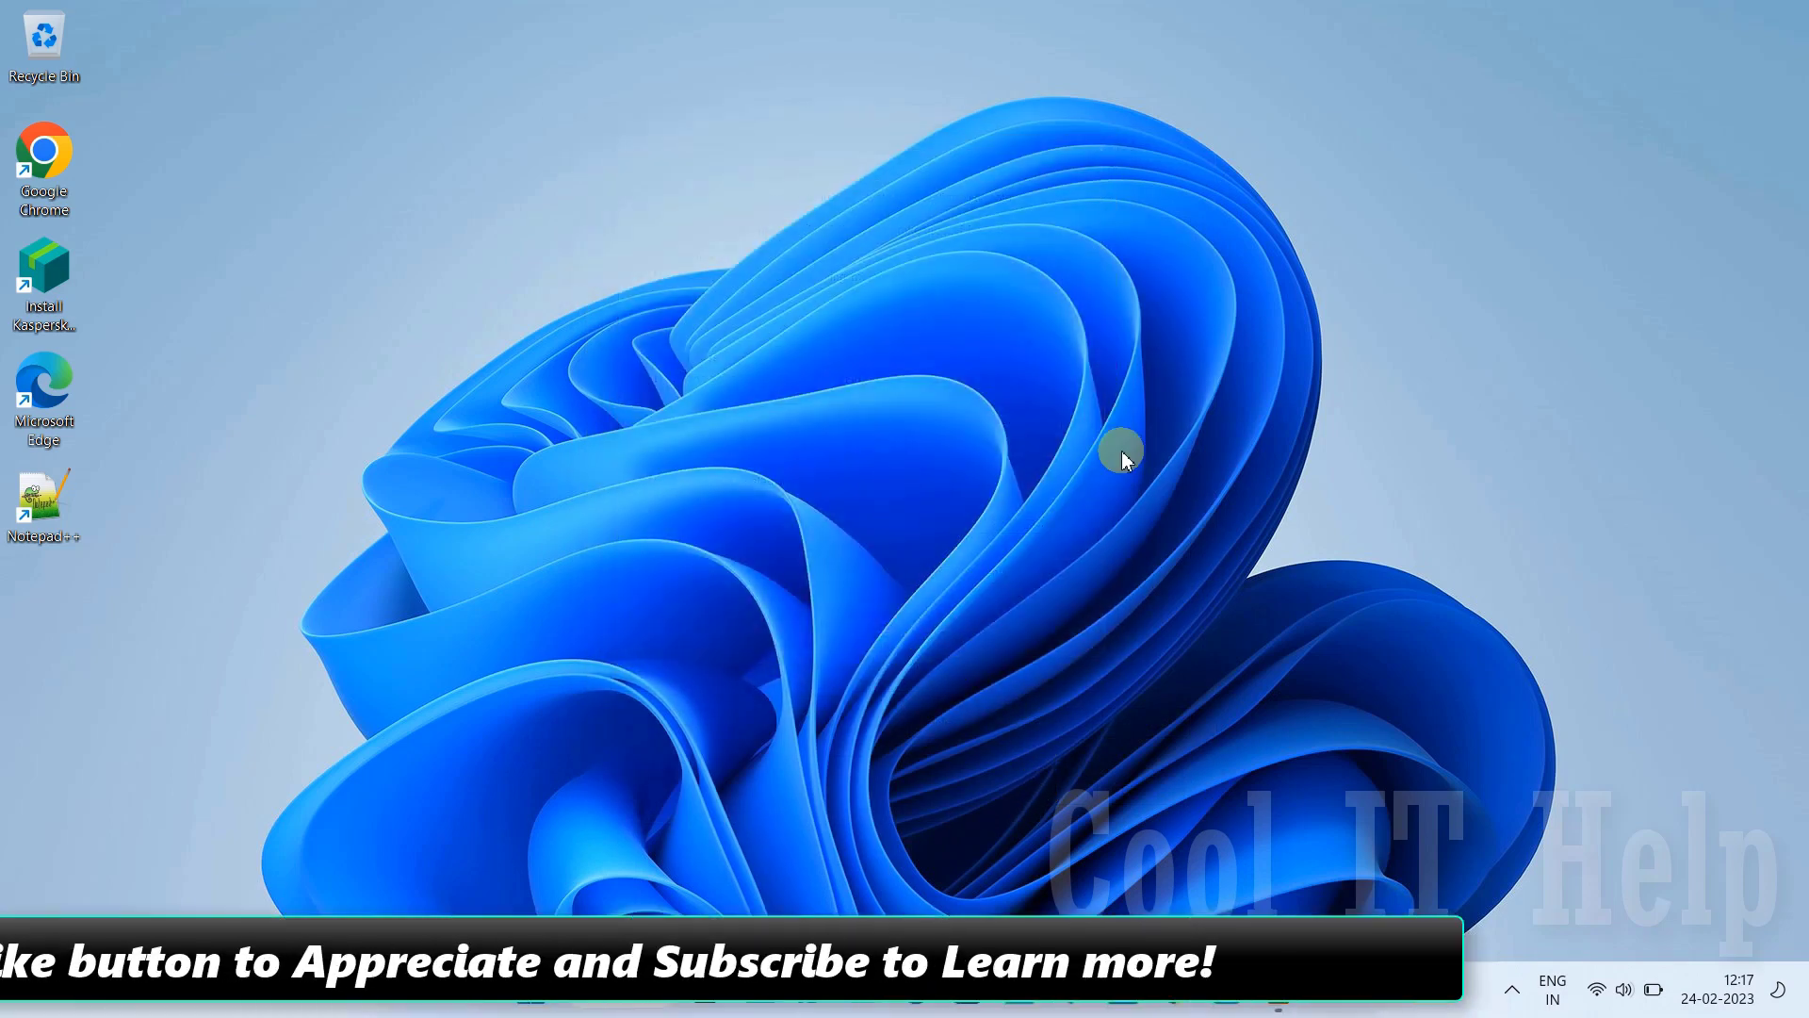
click(1278, 990)
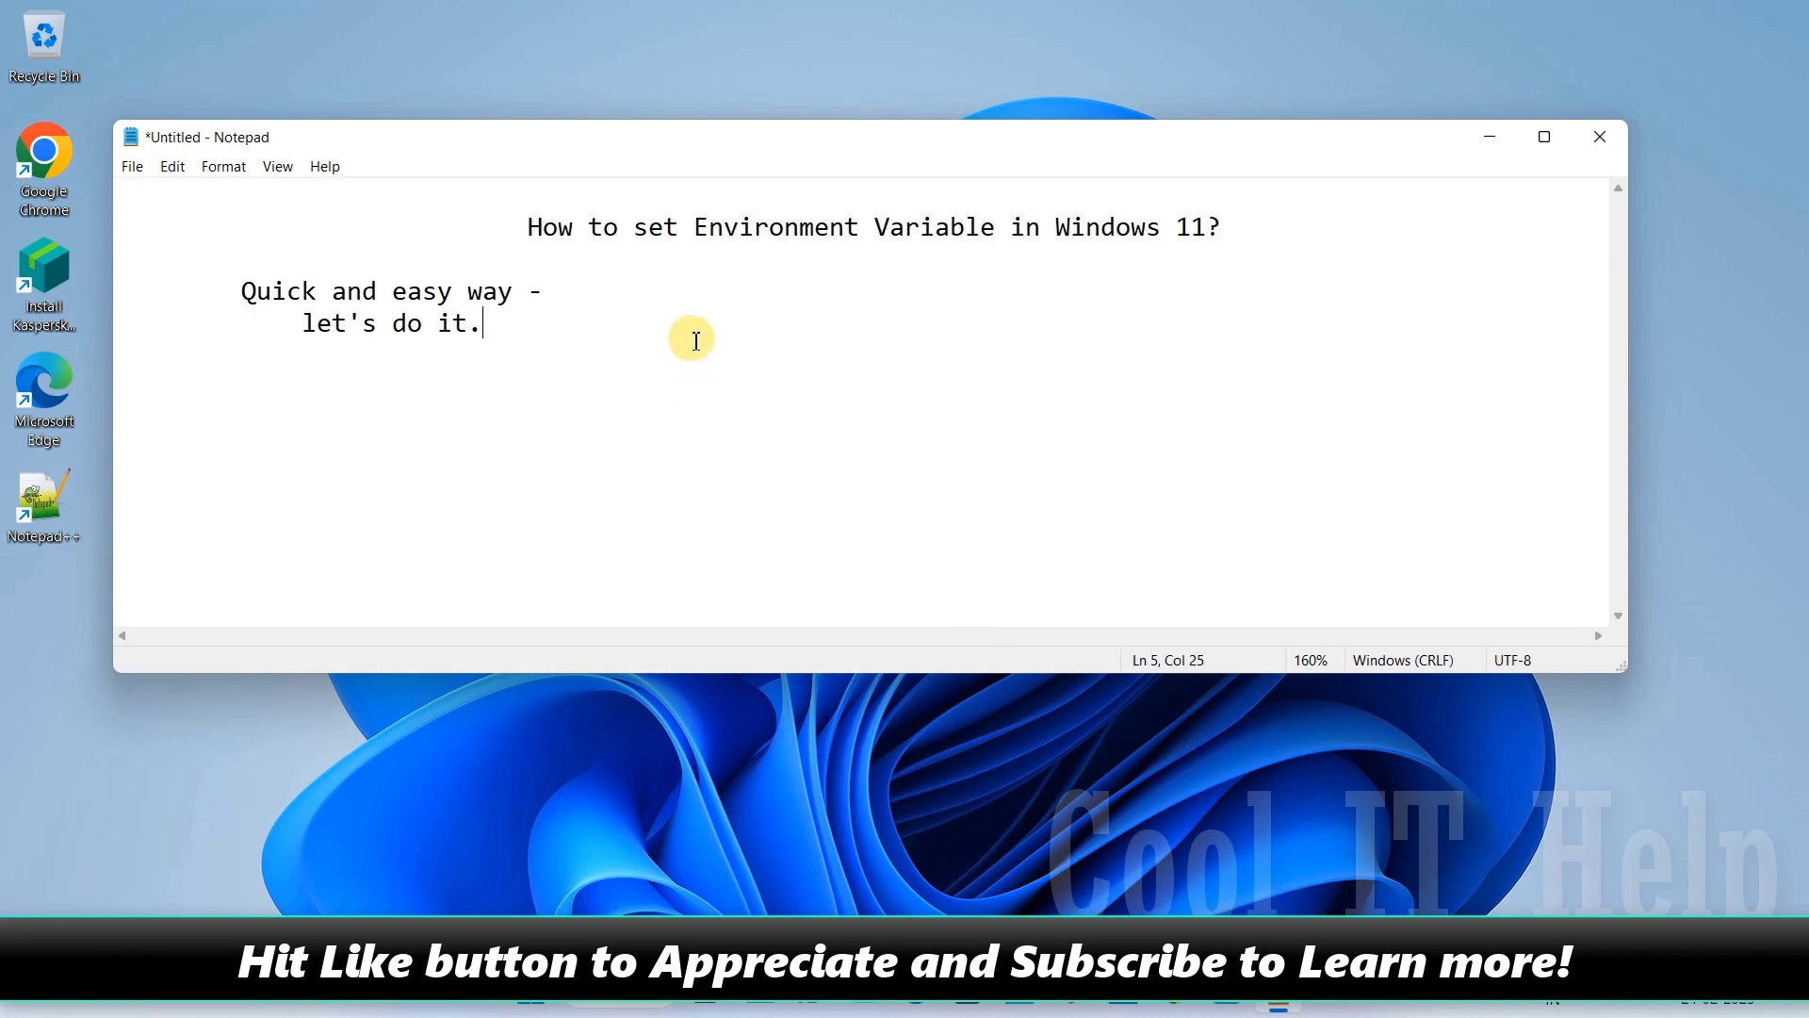
key(Return)
key(Return)
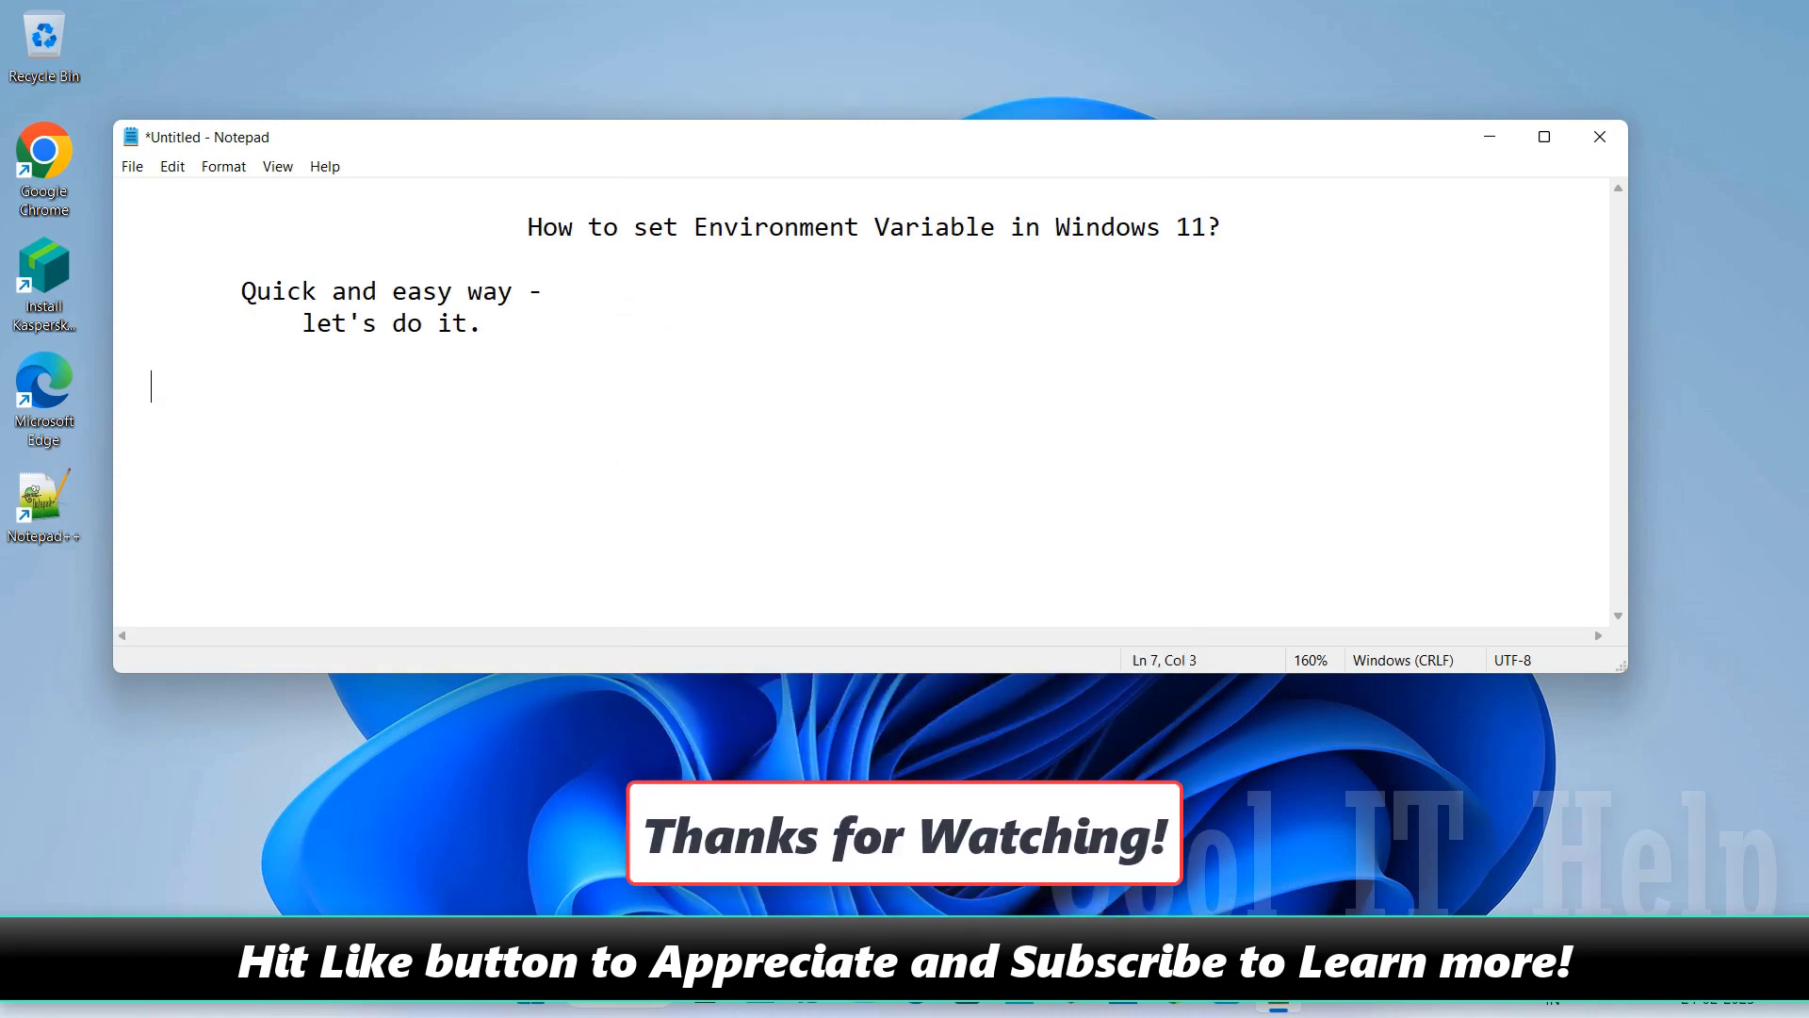
text(t)
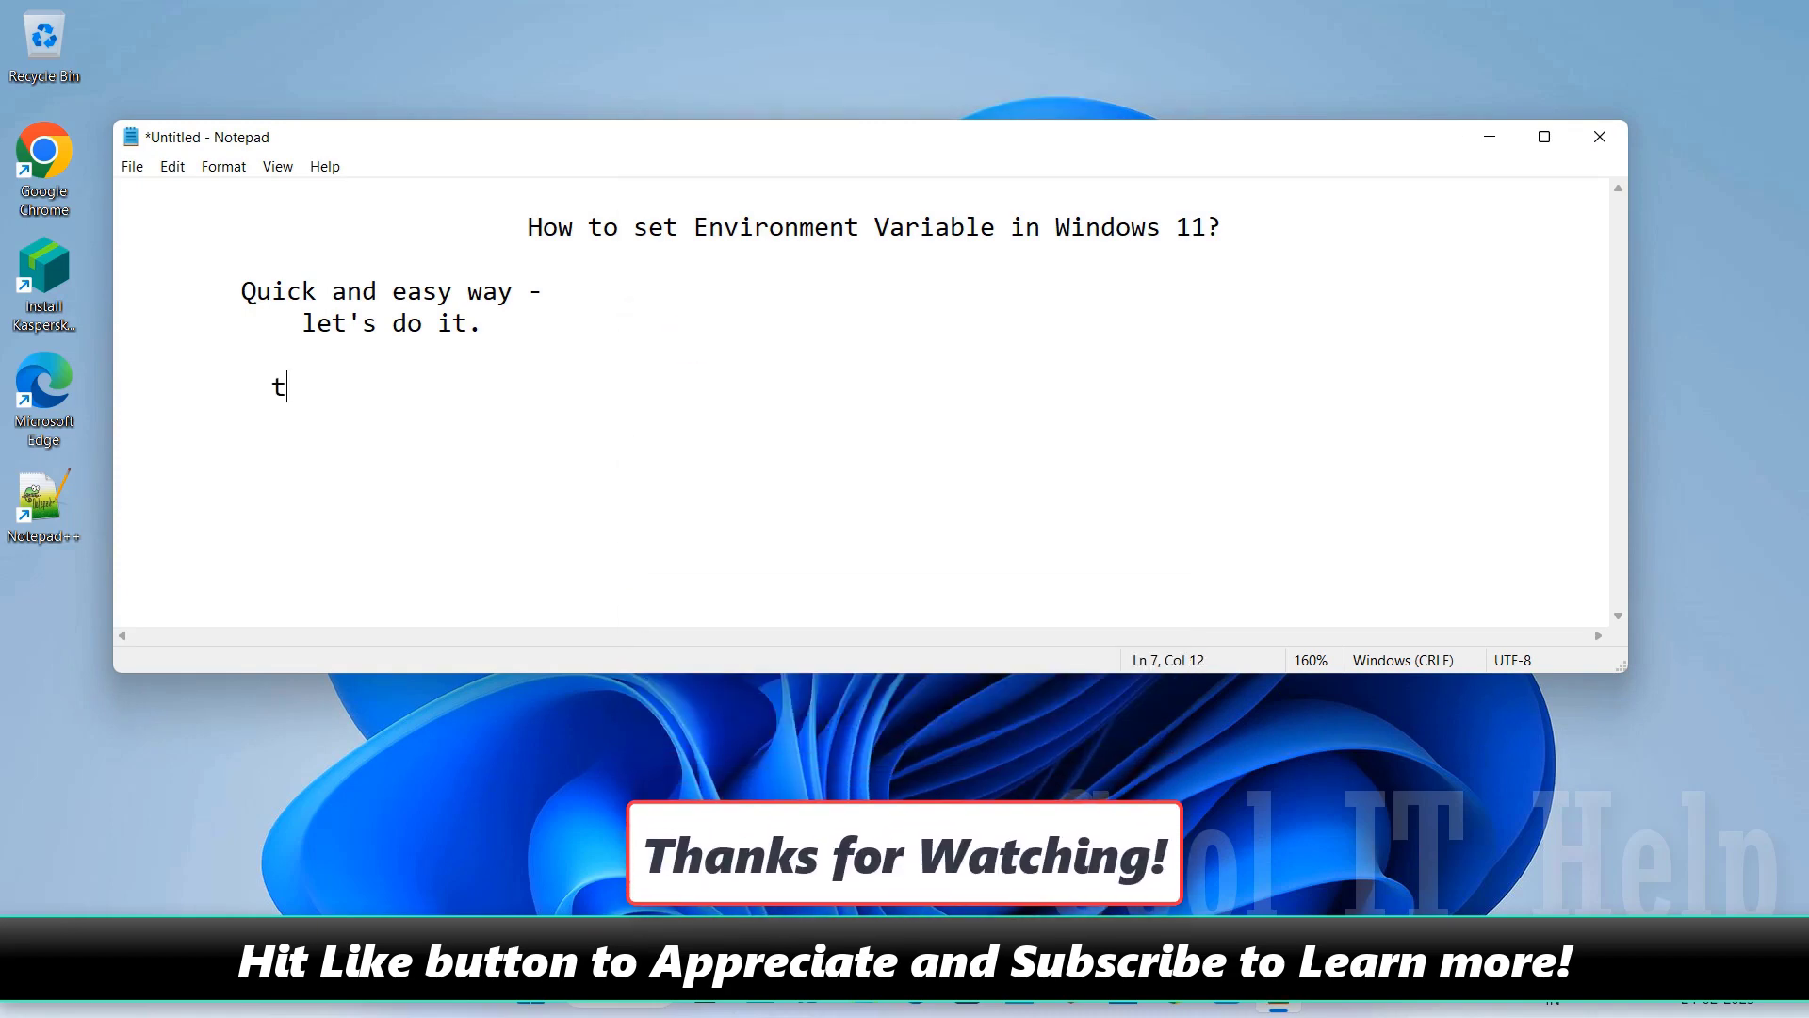